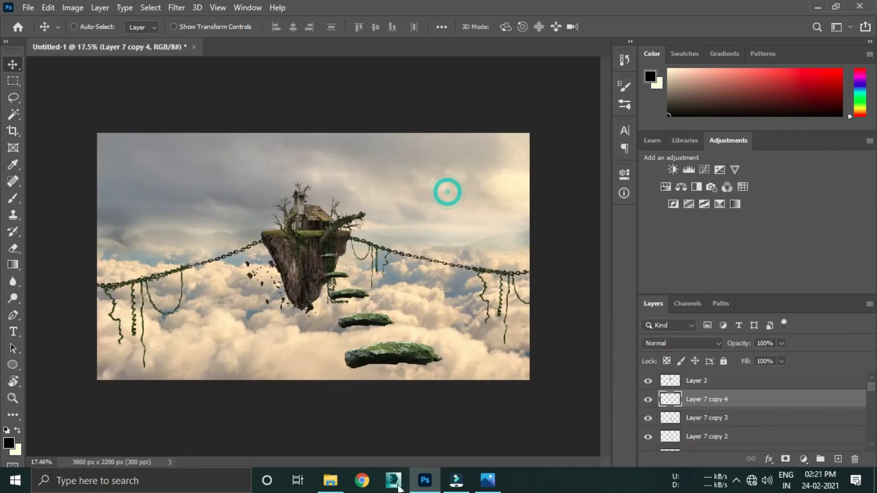
Bring the cement collapse debris PNG into the floating-island composition, over the lower stepping stones.
left_click(330, 480)
left_click_drag(500, 95, 340, 46)
left_click_drag(289, 257, 297, 284)
left_click_drag(370, 331, 388, 368)
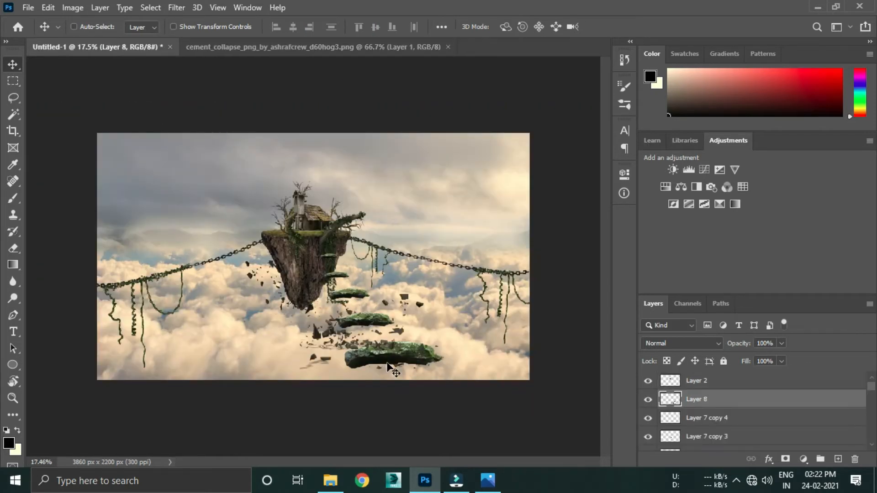
Rotate the debris layer nearly upside down, scale it down and fit it around the front stepping stone.
key("ctrl+t")
left_click_drag(463, 370, 283, 215)
left_click_drag(421, 372, 396, 360)
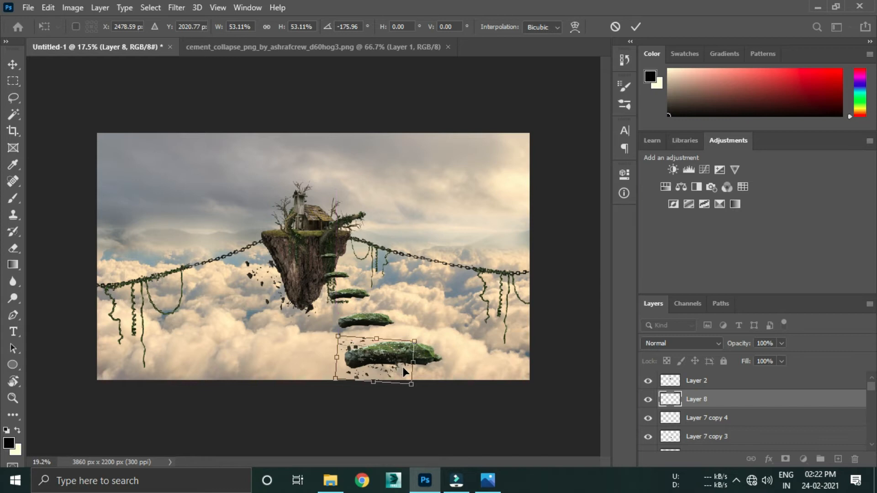
scroll(401, 366, "up", 2)
scroll(413, 373, "up", 3)
left_click_drag(517, 336, 477, 274)
left_click_drag(351, 331, 355, 336)
key("Return")
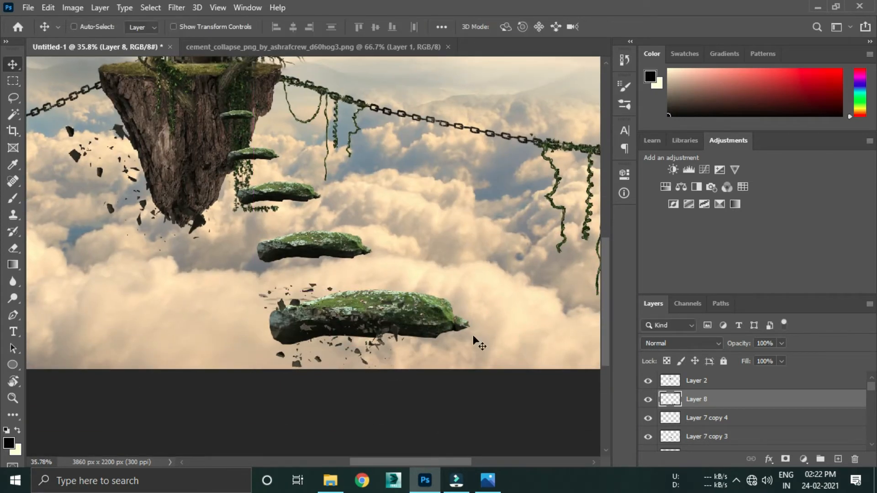
Erase the debris above the front stone using an enlarged 175 px eraser at 100% opacity.
key("e")
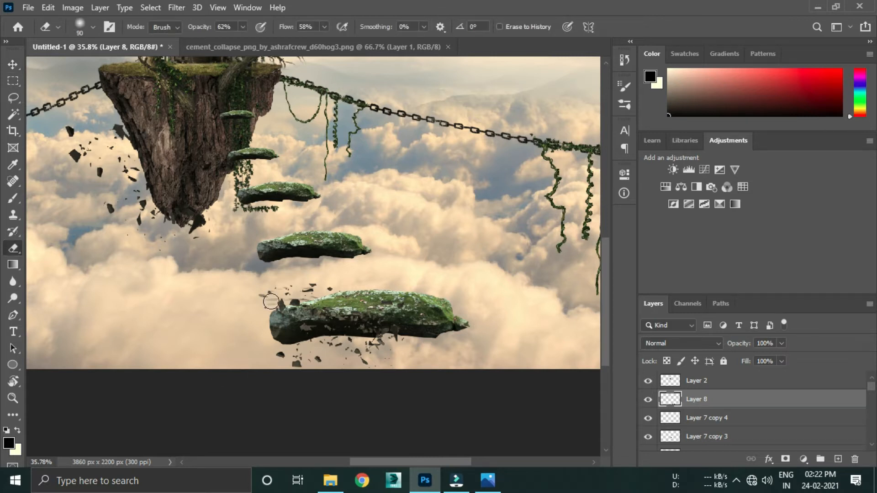
key("bracketright")
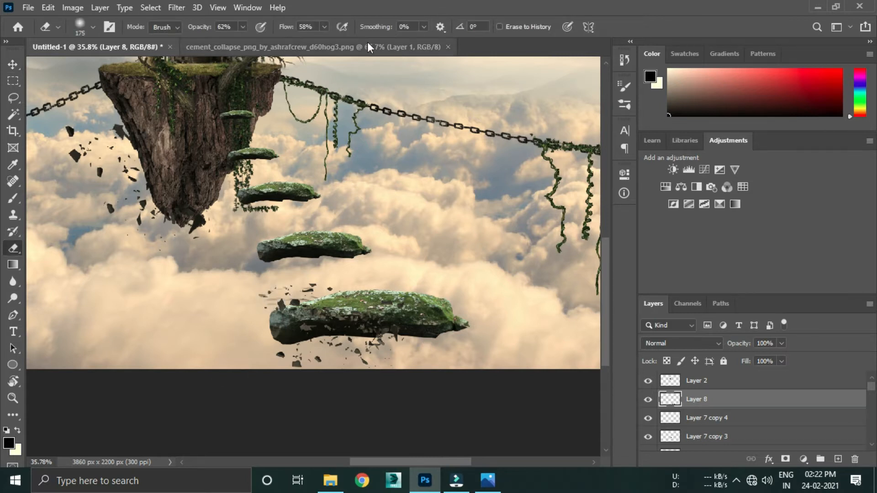
left_click_drag(200, 28, 263, 26)
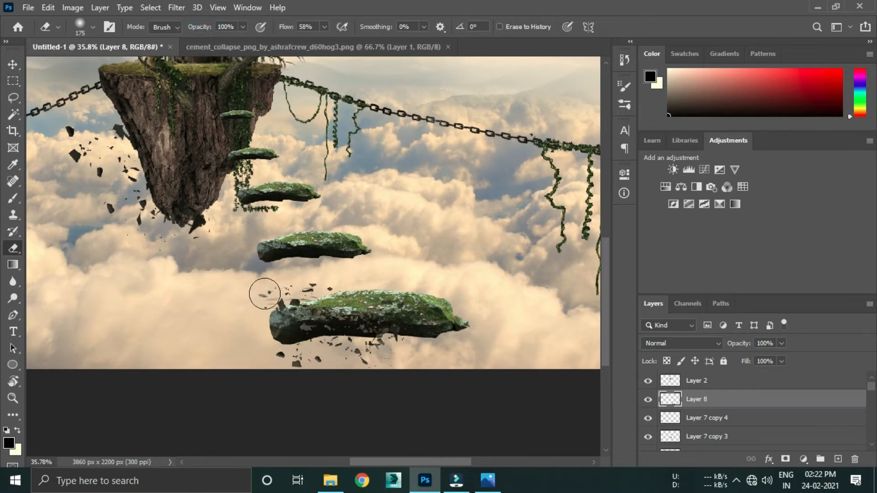
left_click_drag(276, 307, 292, 305)
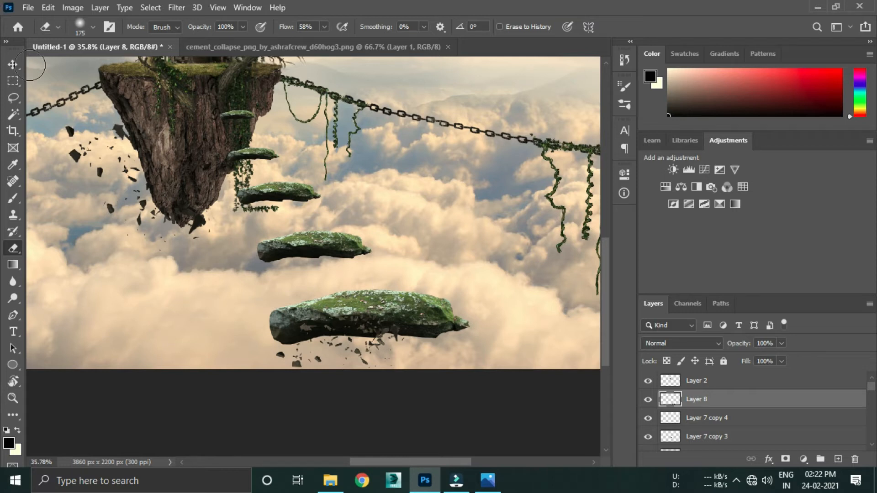
left_click(13, 65)
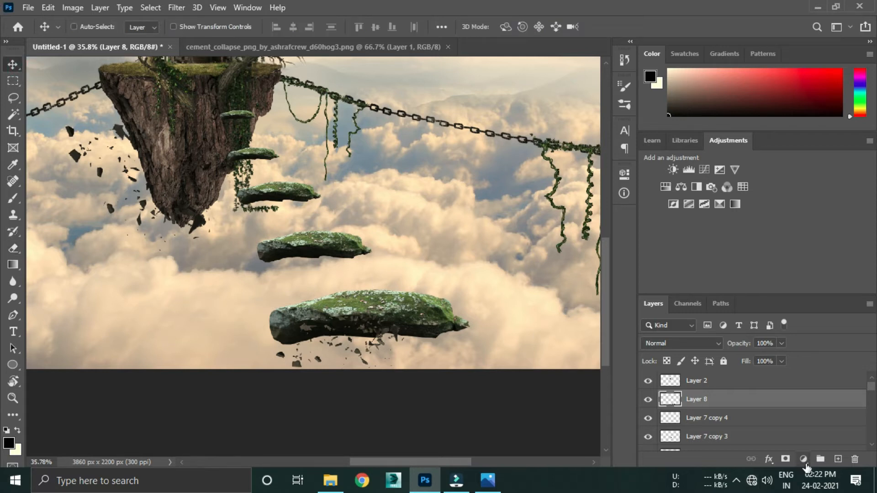
Darken the debris with a clipped Curves adjustment, lowering the shadow point to input 84, output 31 and adding a point in the highlights.
left_click(802, 459)
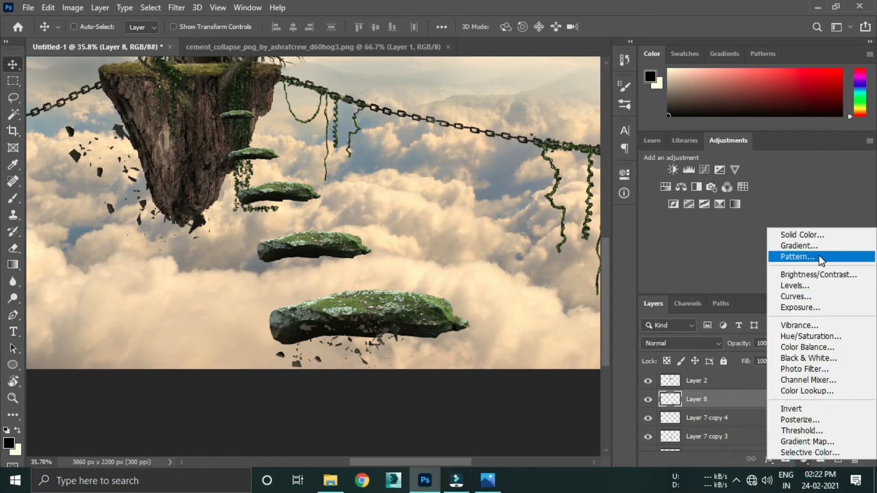
left_click(824, 296)
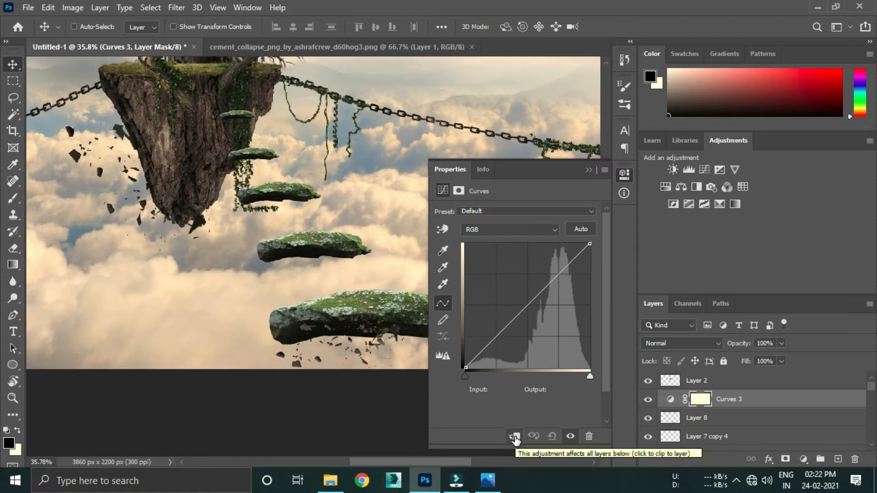
left_click(514, 438)
left_click_drag(491, 340, 505, 351)
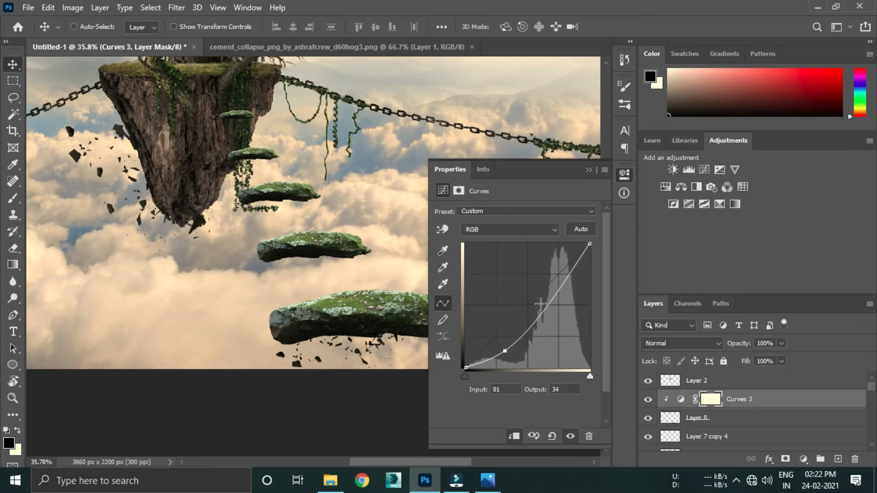
left_click_drag(557, 292, 562, 289)
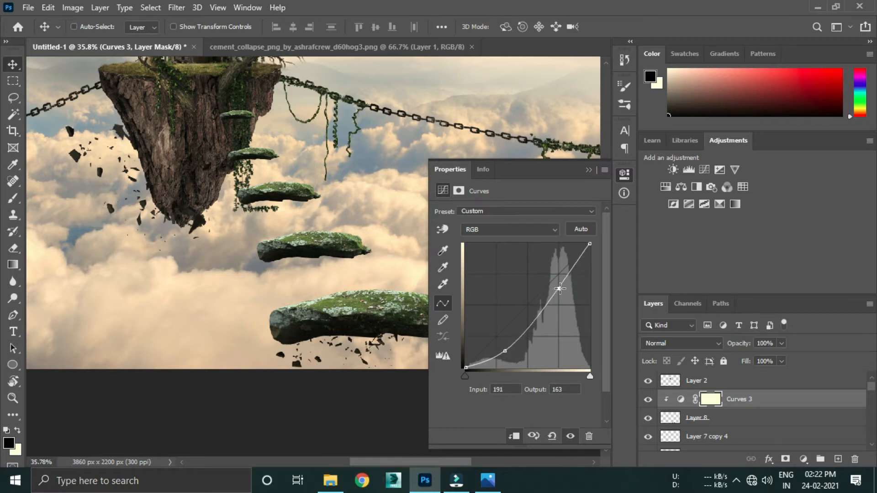
left_click_drag(502, 349, 505, 353)
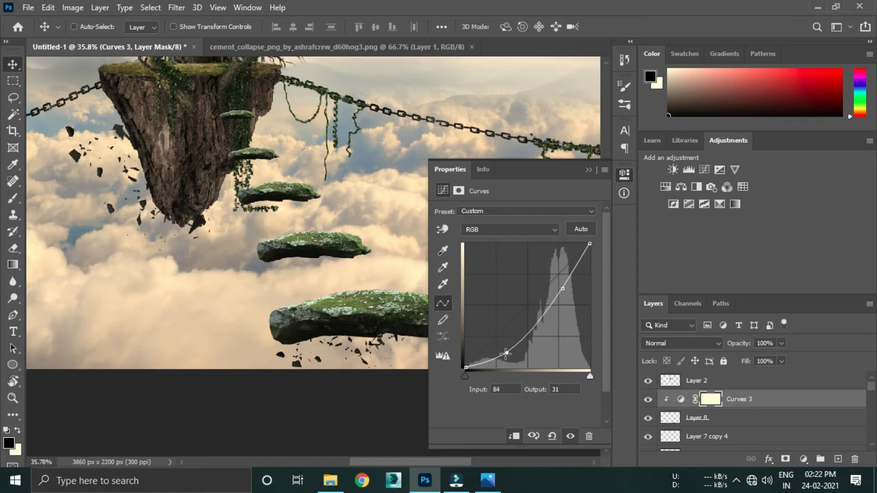
left_click(587, 169)
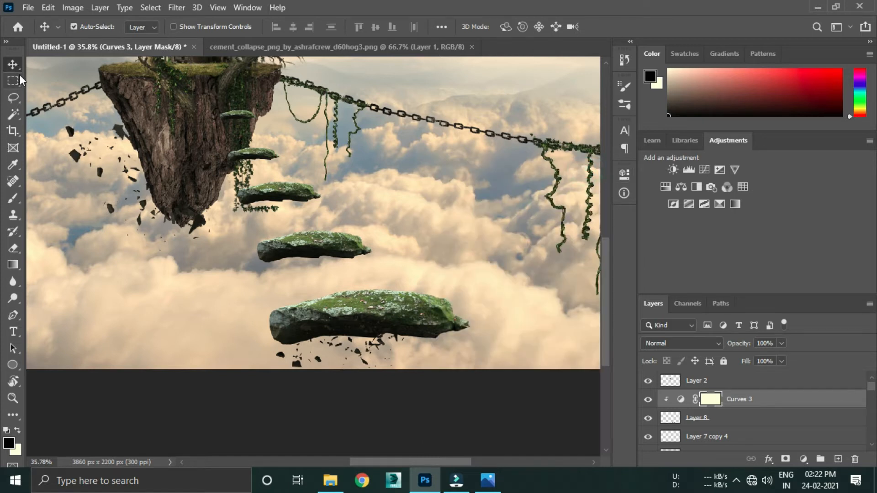
key("ctrl+j")
key("ctrl+alt+g")
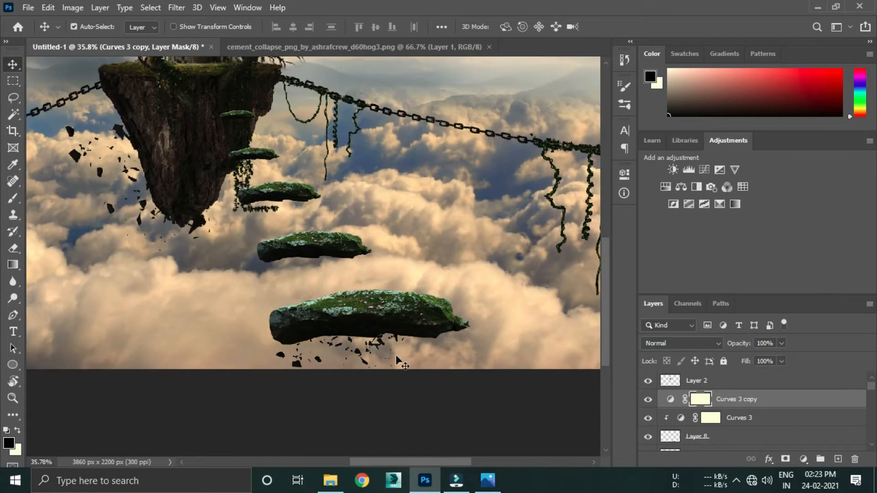
key("ctrl+z")
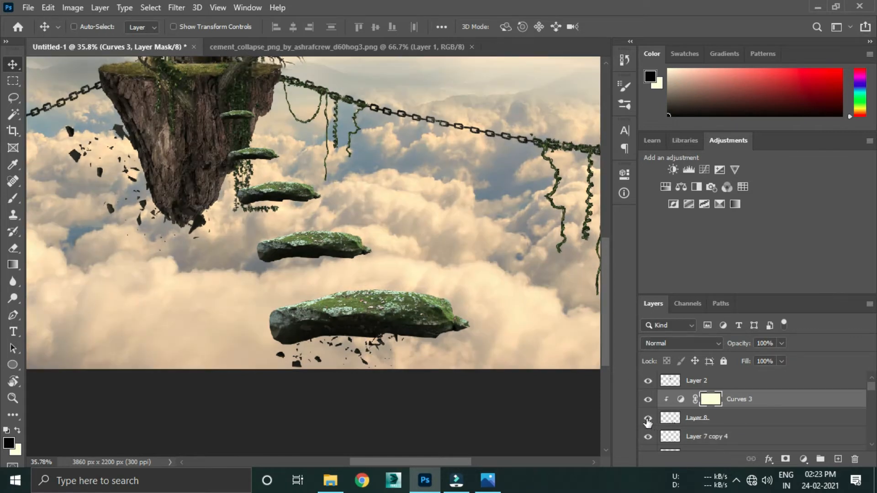
Check the debris layer's visibility and group it with its clipped Curves adjustment.
left_click(647, 419)
left_click(647, 418)
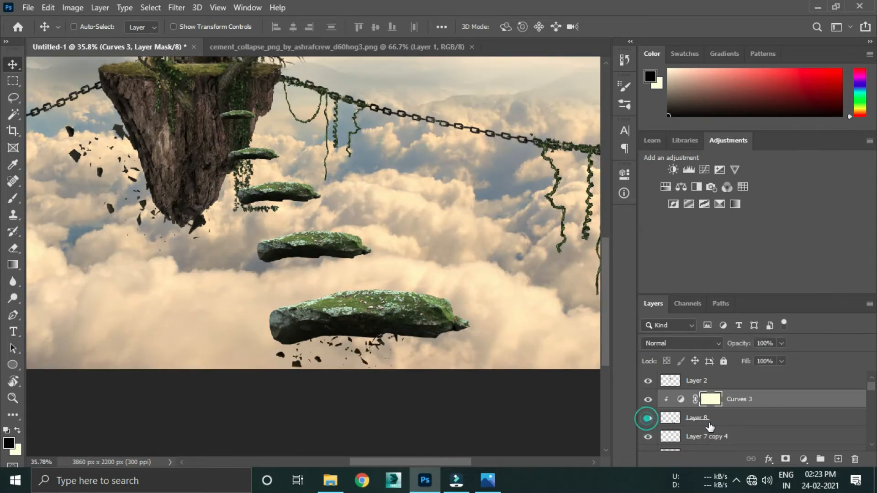
left_click(740, 418)
key("ctrl+g")
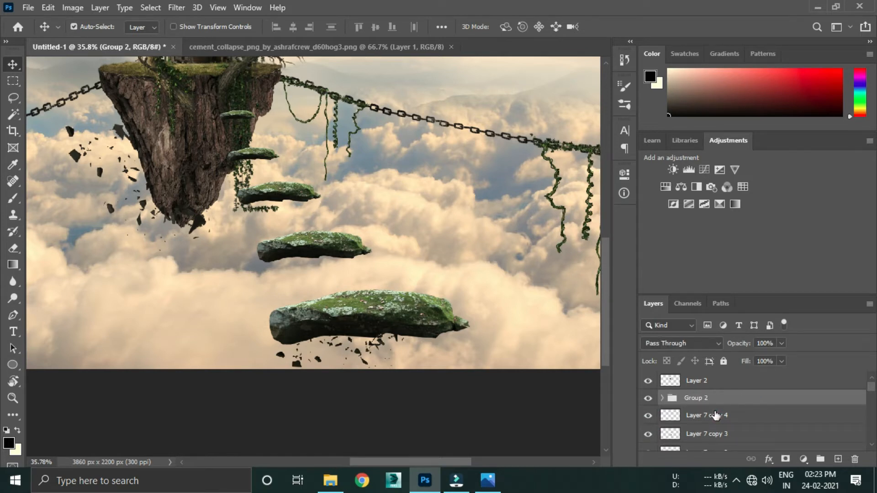
Duplicate the debris group and fit the copy beneath the second stepping stone, scaled to about 62% width and 56% height.
key("ctrl+j")
left_click_drag(354, 345, 312, 264)
key("ctrl+t")
left_click_drag(365, 296, 303, 258)
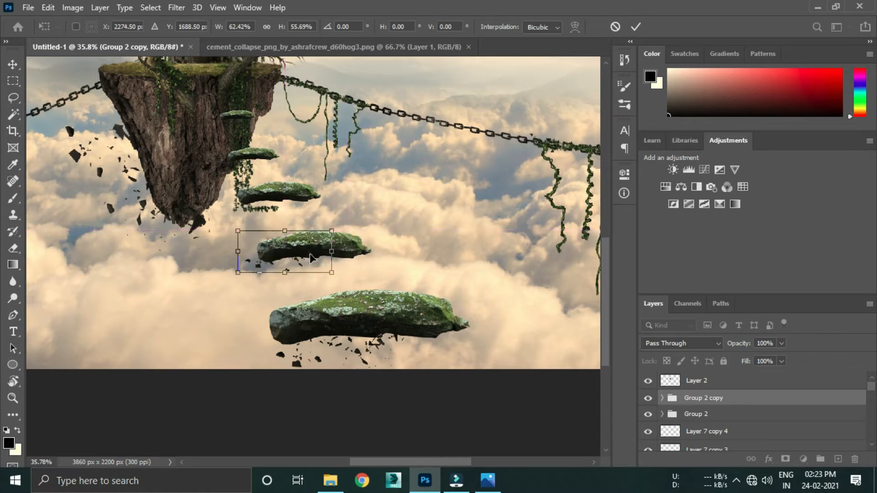
key("Return")
Duplicate the debris group twice more and transform the copies to fit beneath the next smaller stepping stones.
key("ctrl+j")
left_click_drag(297, 260, 252, 167)
key("ctrl+t")
key("Return")
key("ctrl+j")
key("ctrl+t")
key("Return")
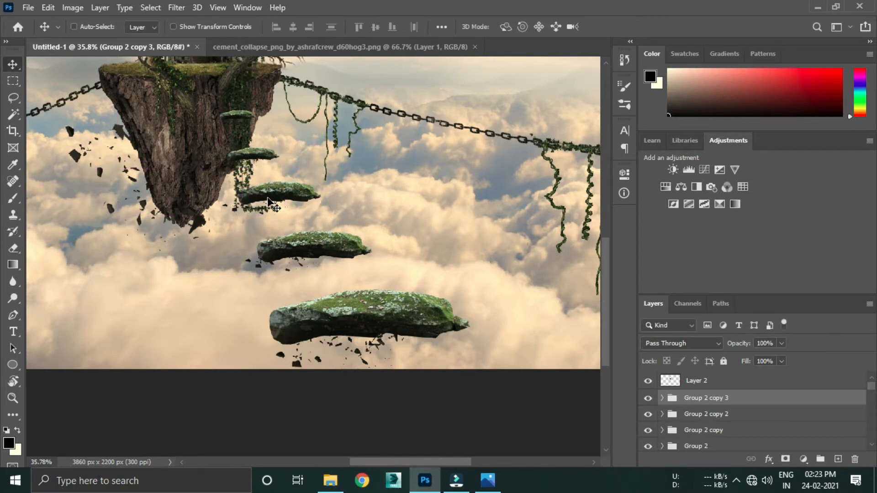
Add a fourth copy of the debris group near the uppermost stepping stone and transform it to fit.
left_click_drag(270, 203, 205, 123)
key("ctrl+t")
scroll(267, 111, "up", 2)
scroll(256, 121, "up", 2)
key("Return")
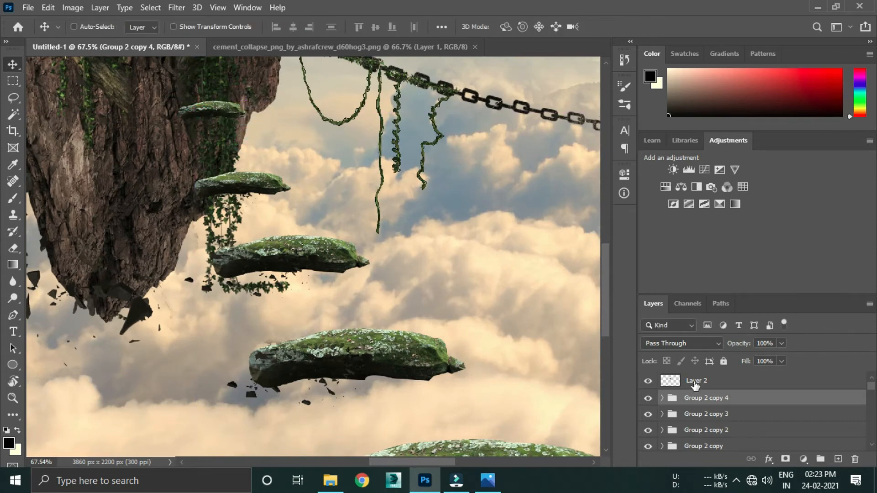
Merge all debris groups, from Group 2 through Group 2 copy 4, into a single layer.
scroll(752, 417, "down", 2)
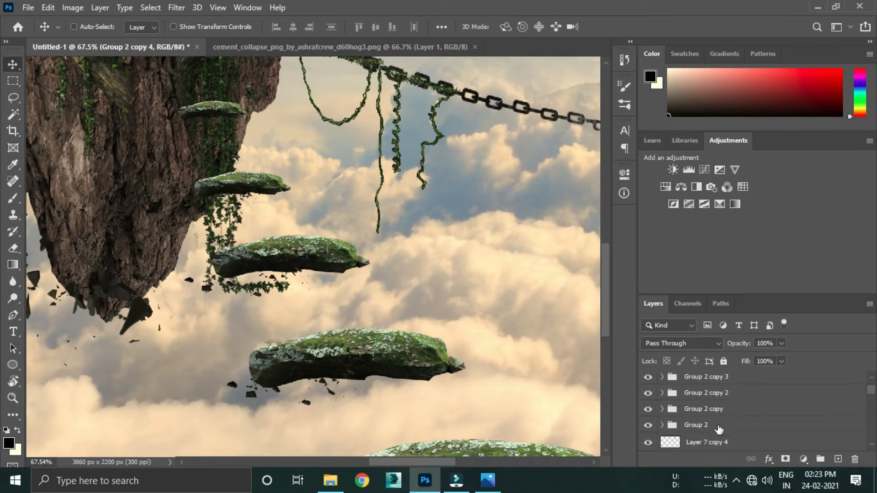
left_click(714, 426, "shift")
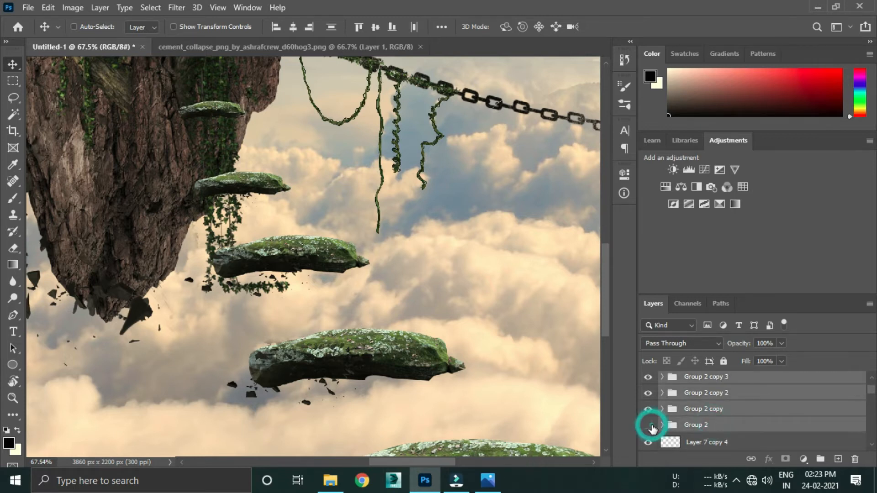
left_click(649, 424)
scroll(586, 434, "down", 5)
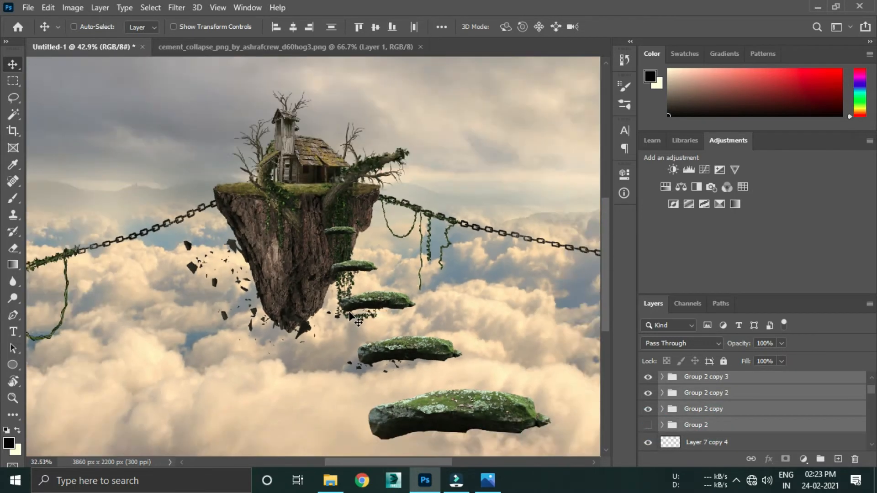
left_click(647, 425)
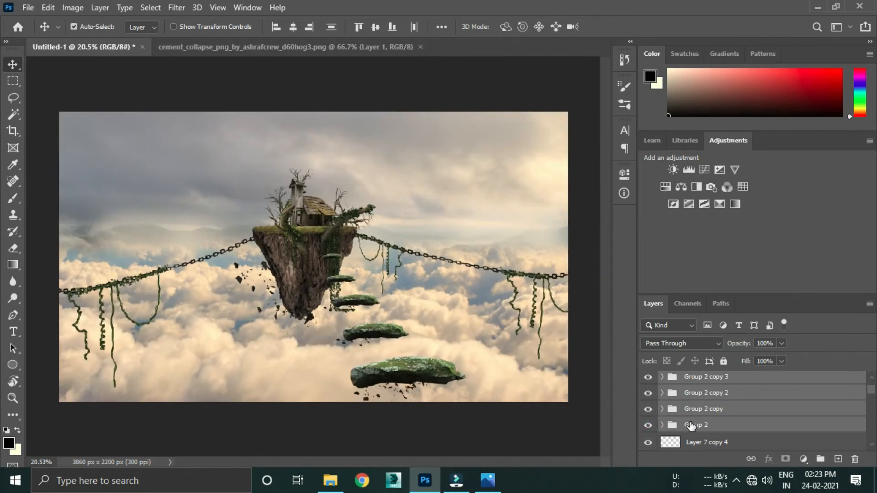
key("ctrl+e")
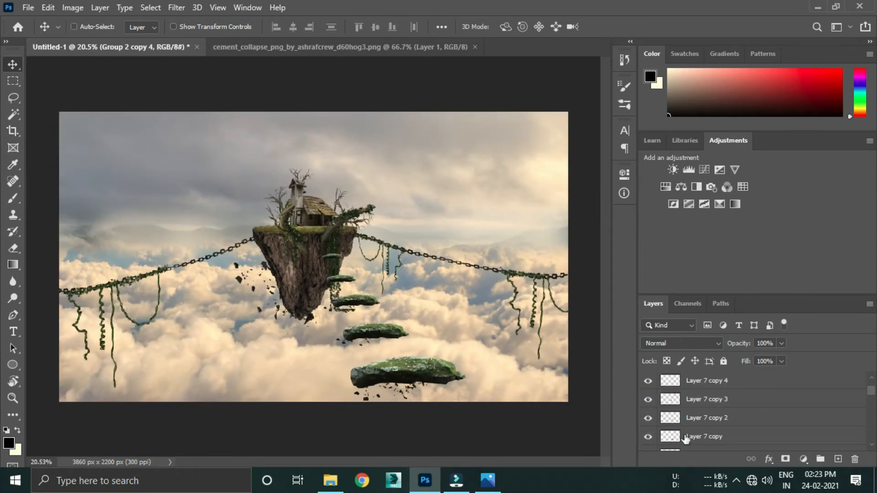
Merge the stepping stone layers, Layer 7 through Layer 7 copy 4, into one layer and check it by toggling its visibility.
scroll(729, 385, "up", 2)
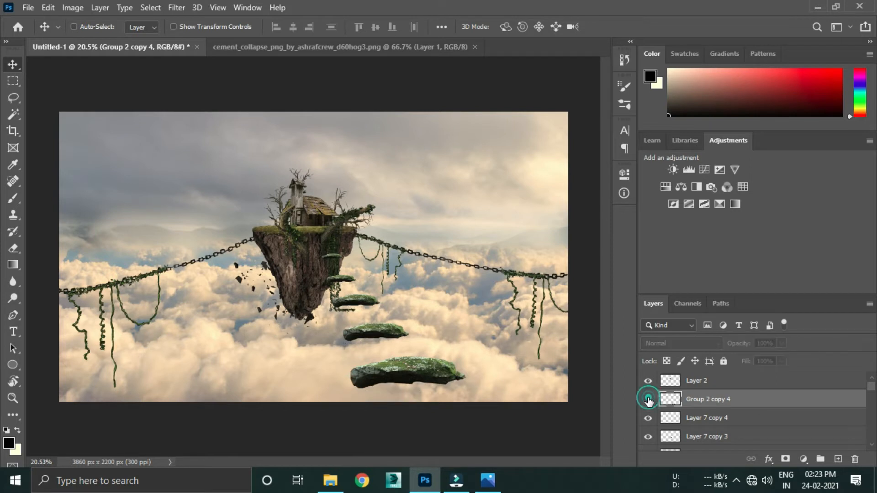
left_click(725, 419)
left_click(649, 418)
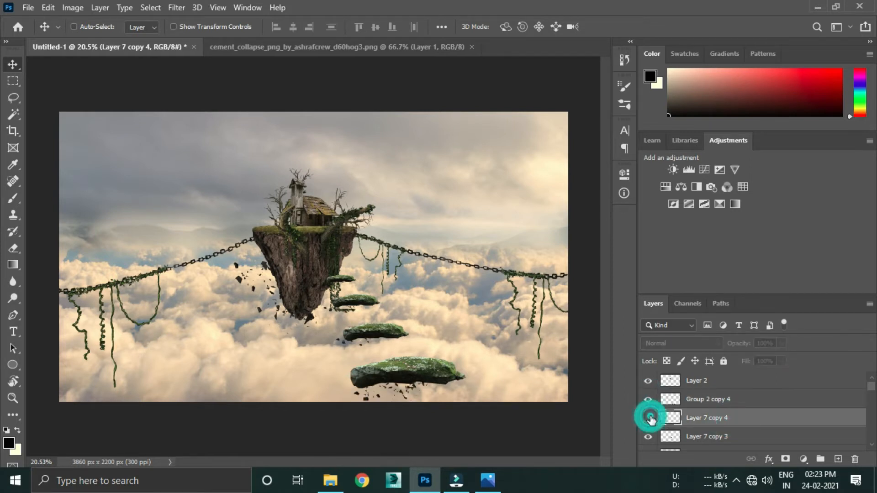
left_click(648, 418)
scroll(713, 433, "down", 3)
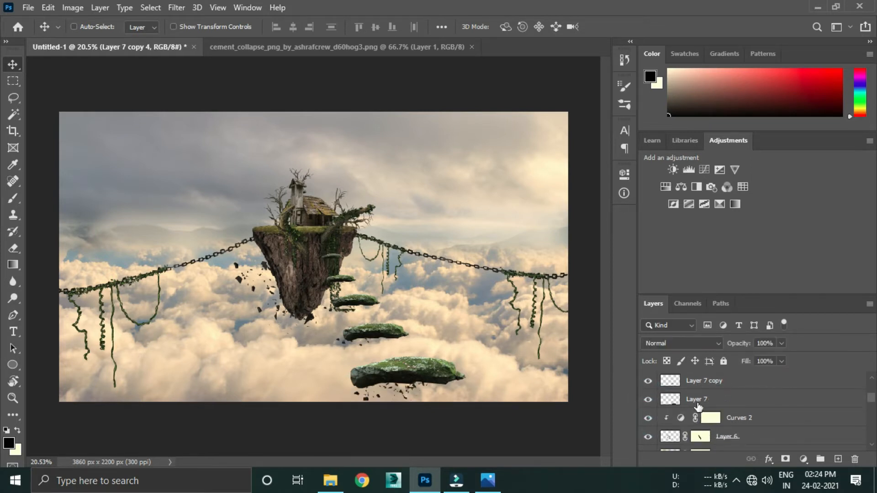
left_click(696, 402, "shift")
key("ctrl+e")
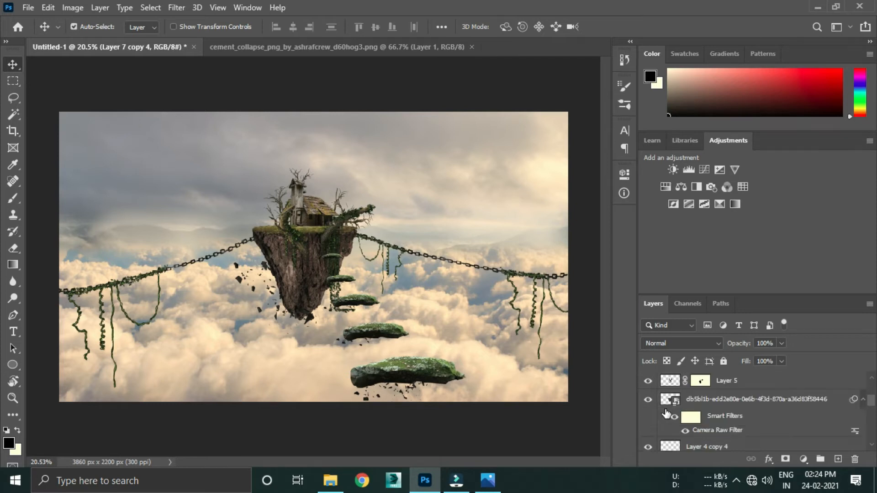
left_click(649, 399)
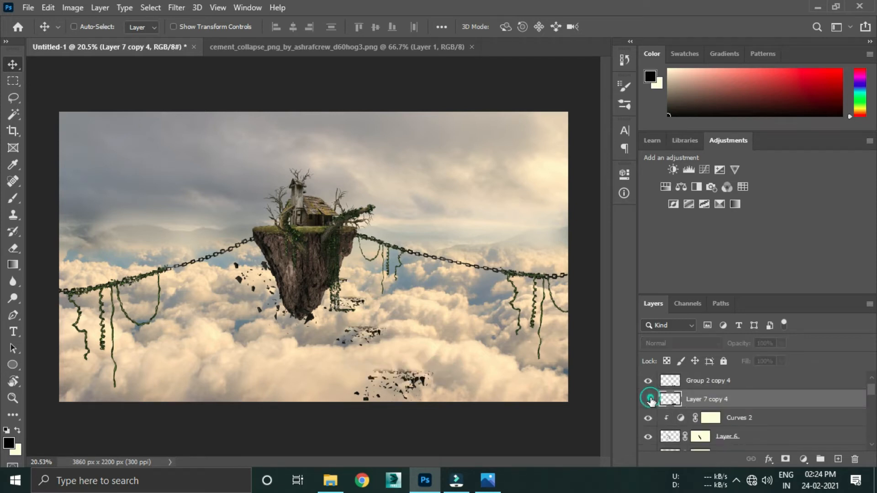
left_click(649, 400)
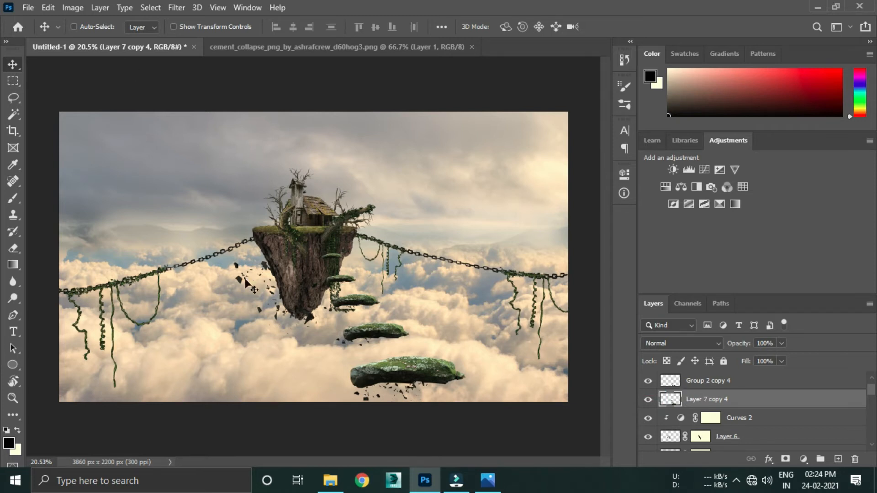
Close the cement_collapse image and place the high_quality_lens_flares PNG from New folder into the composition.
left_click(453, 49)
left_click(471, 48)
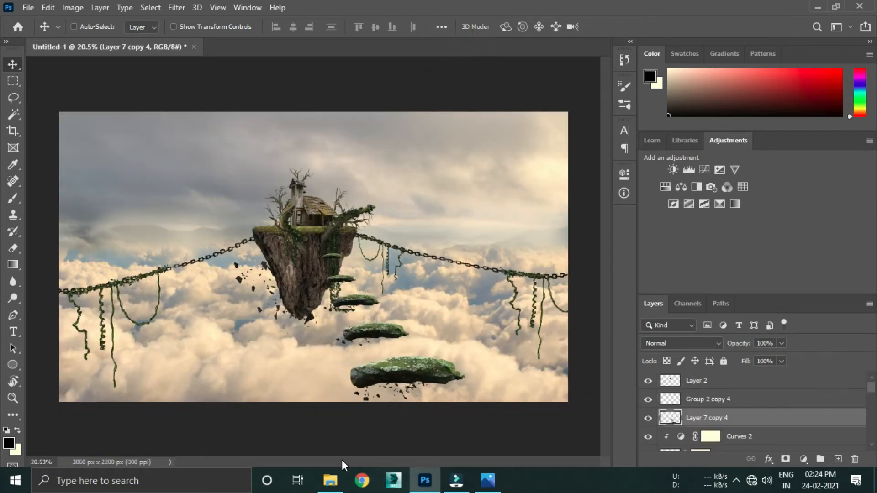
left_click(338, 482)
left_click(220, 201)
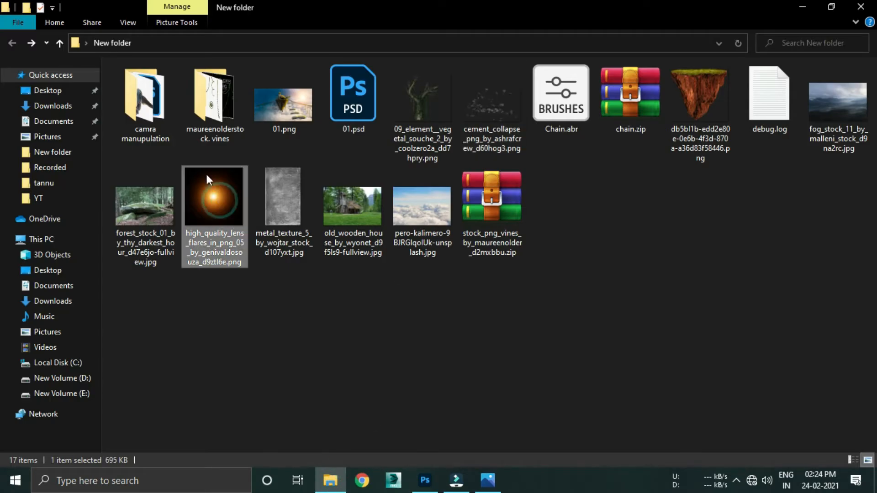
left_click_drag(215, 196, 490, 221)
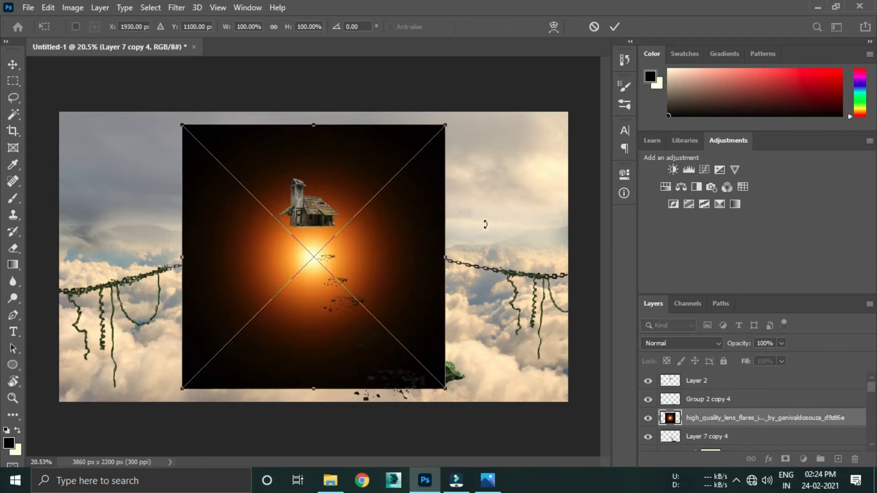
Position the lens flare in the upper-right sky and move its layer to the top of the layer stack.
left_click_drag(319, 268, 498, 206)
scroll(489, 254, "down", 2)
scroll(500, 270, "up", 1)
left_click_drag(835, 433, 823, 377)
mouse_move(464, 212)
left_mouse_down()
mouse_move(467, 198)
mouse_move(476, 200)
mouse_move(468, 207)
left_mouse_up()
Set the lens flare layer's blend mode to Screen and shift the flare slightly towards the island with Free Transform.
left_click(696, 343)
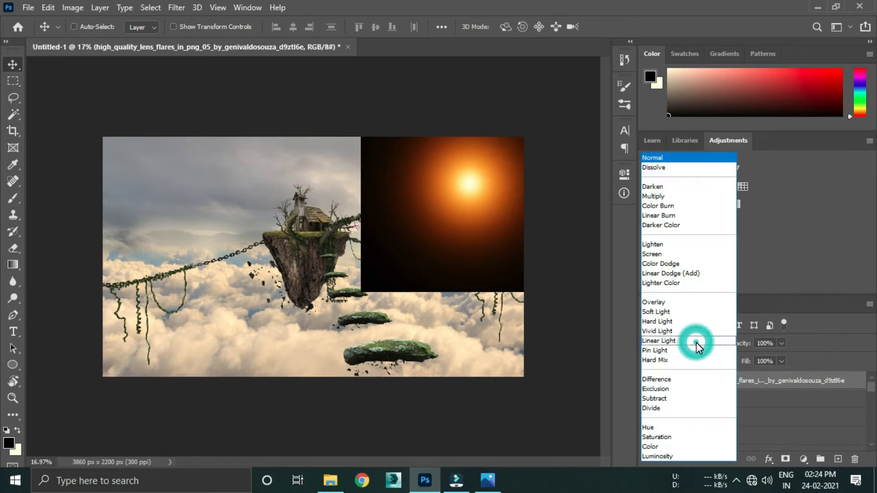
left_click(692, 255)
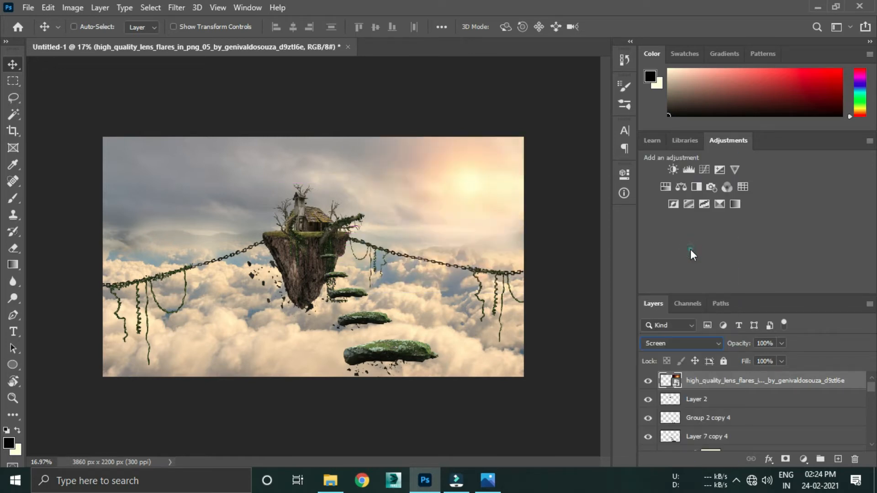
key("ctrl+t")
left_click_drag(365, 297, 332, 318)
key("Return")
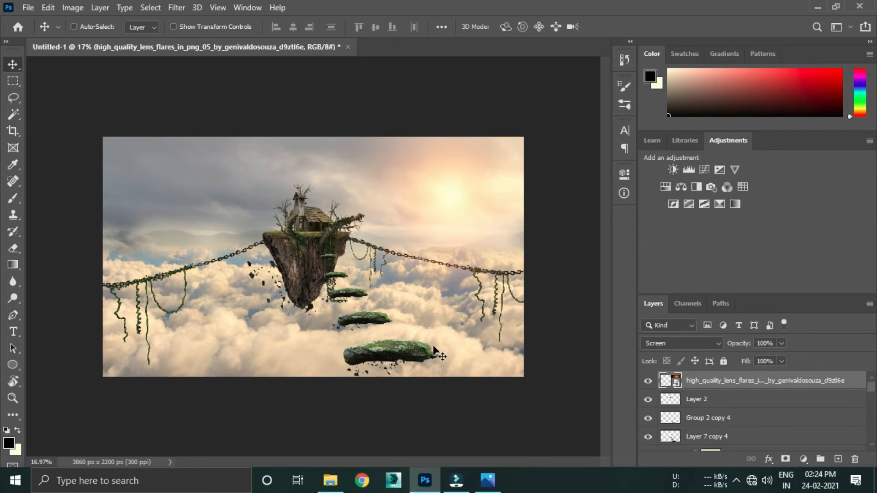
Add a new layer above Layer 7 copy 4, set it to Linear Dodge (Add) and clip it to the stepping stones.
scroll(721, 403, "down", 1)
scroll(680, 420, "down", 1)
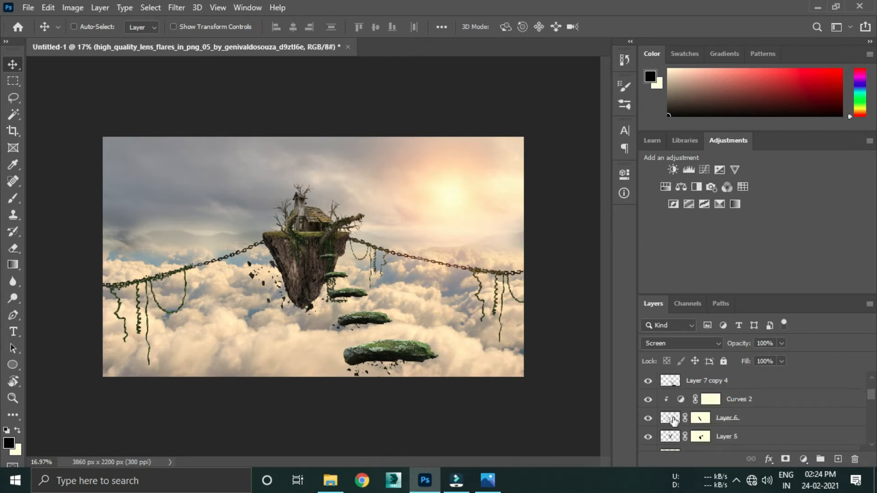
left_click(649, 385)
left_click(742, 383)
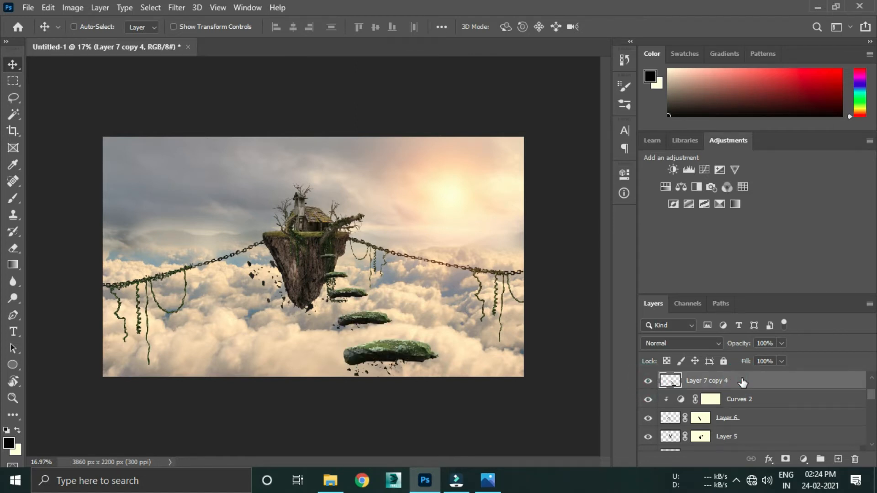
left_click(839, 459)
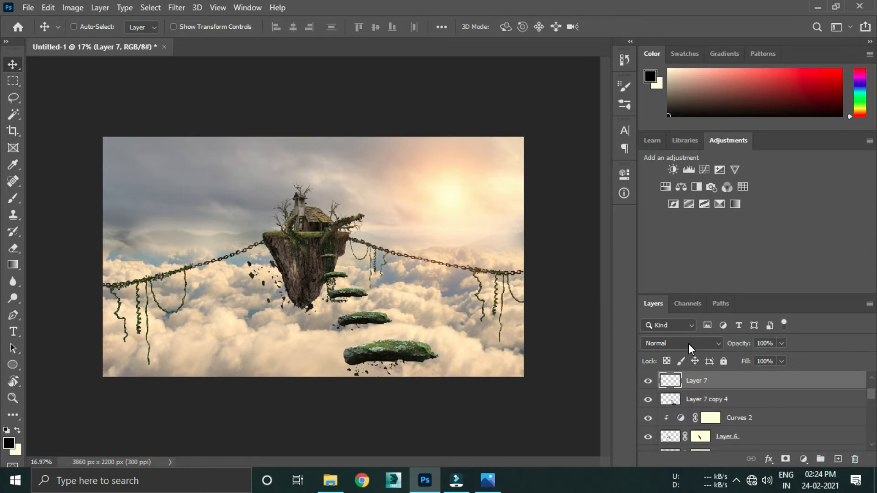
left_click(689, 344)
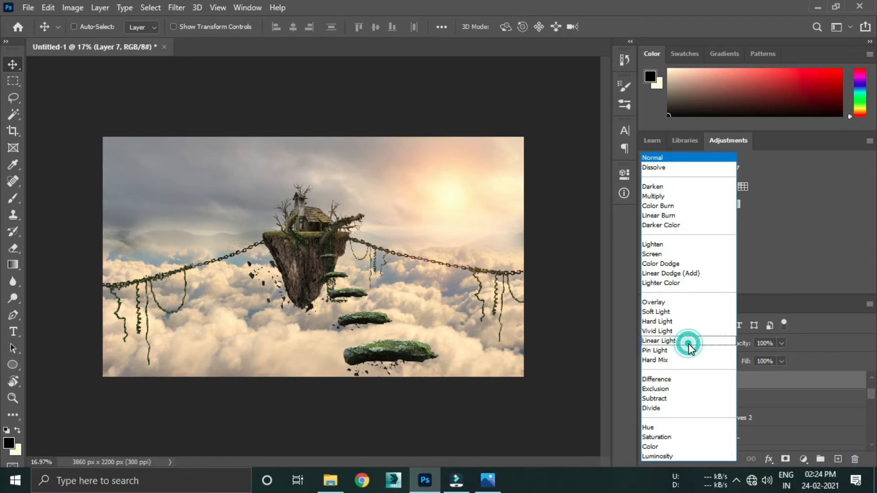
left_click(715, 275)
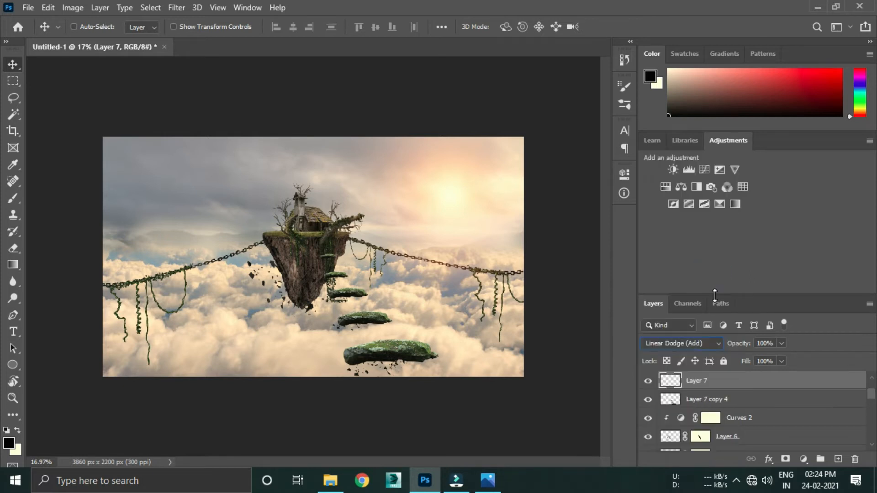
right_click(741, 382)
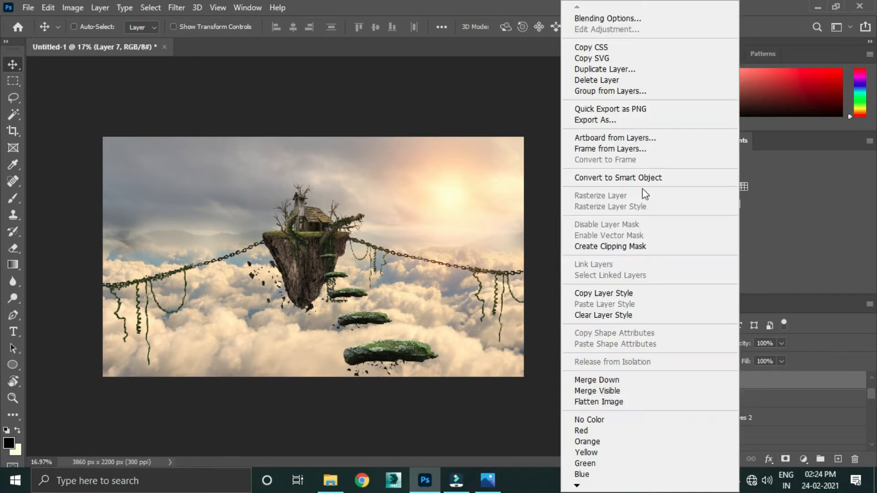
left_click(646, 245)
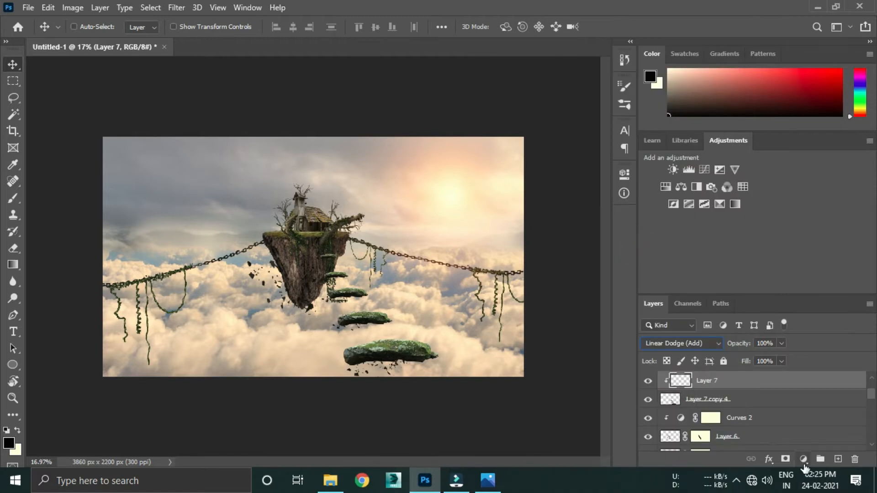
Turn the clipped layer into a Solid Color fill with the orange ff6600.
left_click(803, 459)
left_click(821, 238)
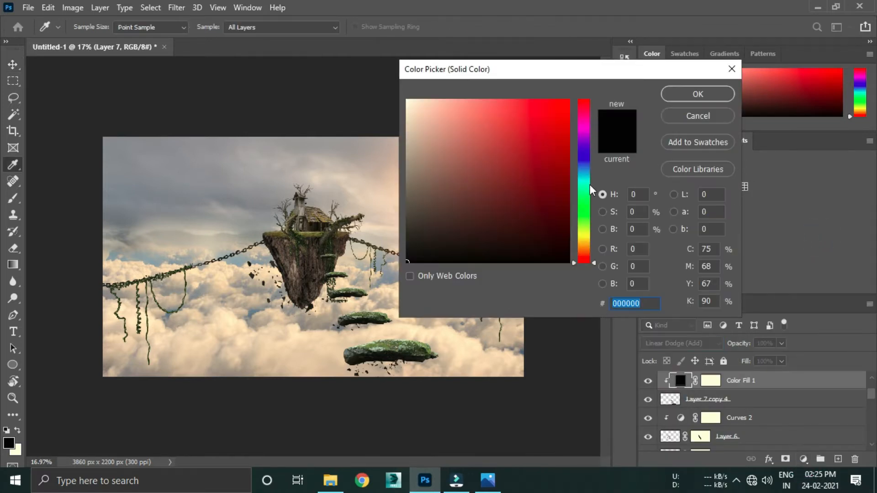
left_click_drag(461, 241, 577, 72)
left_click_drag(583, 260, 588, 252)
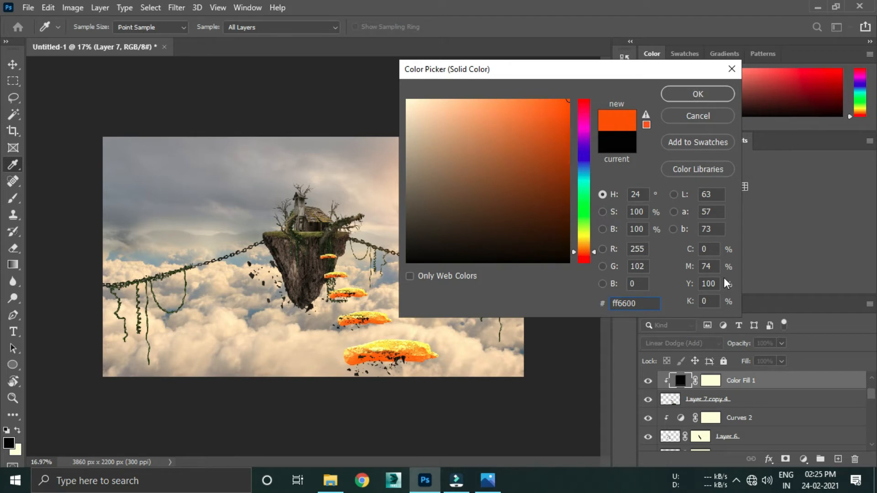
left_click(697, 94)
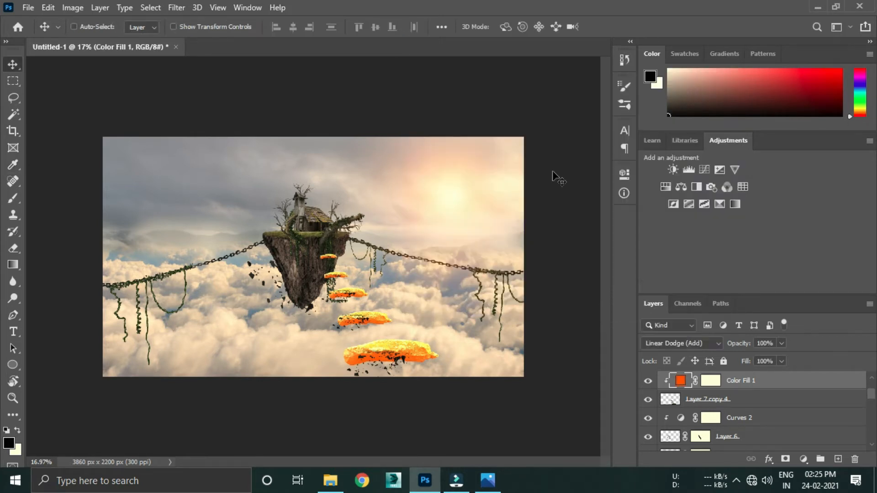
Invert the Color Fill 1 layer mask to hide the orange fill on the stepping stones.
scroll(458, 374, "up", 6)
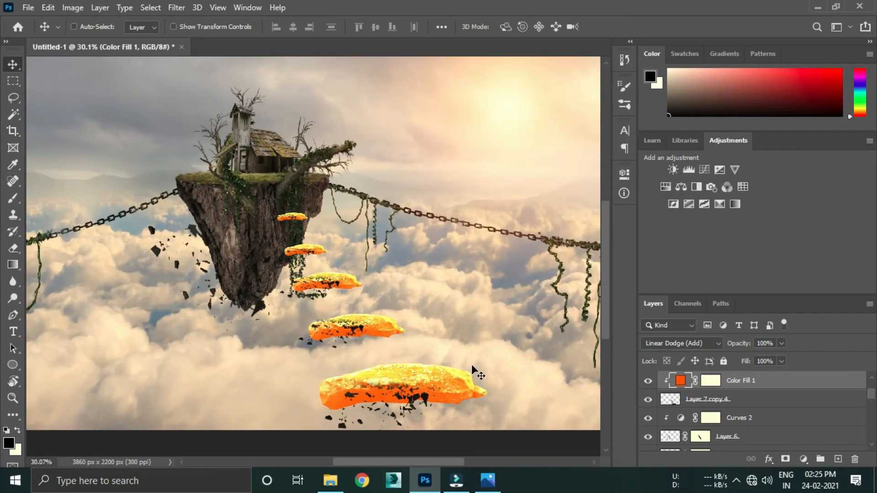
left_click_drag(474, 358, 443, 333)
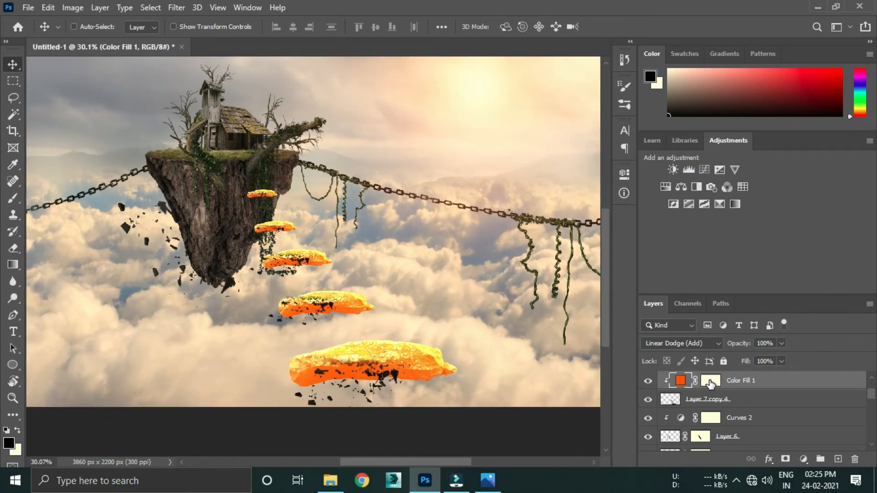
left_click(710, 382)
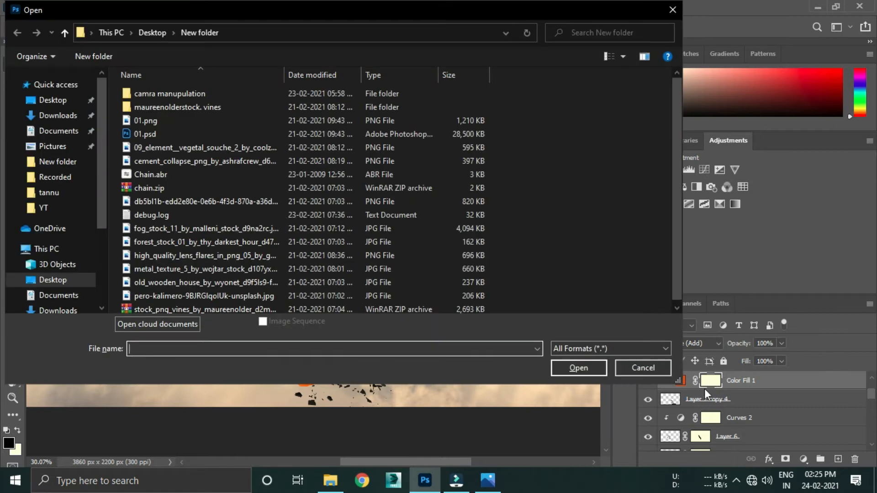
left_click(652, 366)
key("ctrl+i")
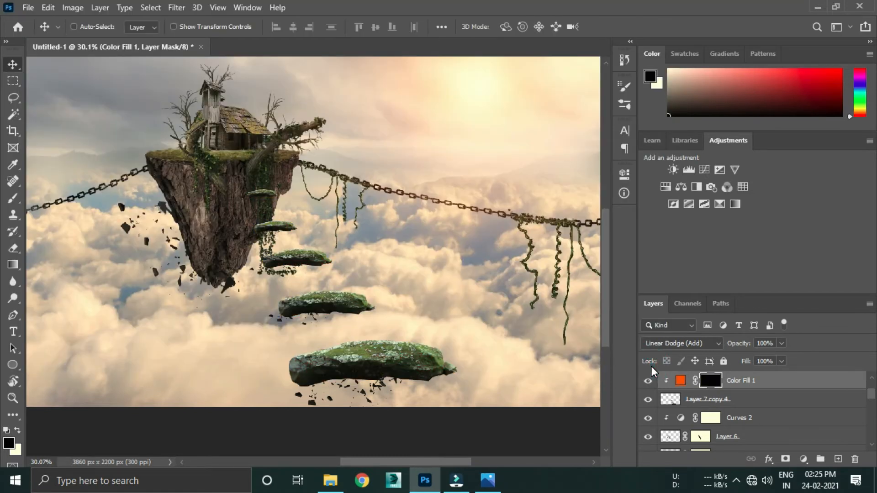
Paint the Color Fill 1 mask with a light brush at 92% opacity to reveal the glow on the largest stepping stone.
scroll(747, 414, "down", 1)
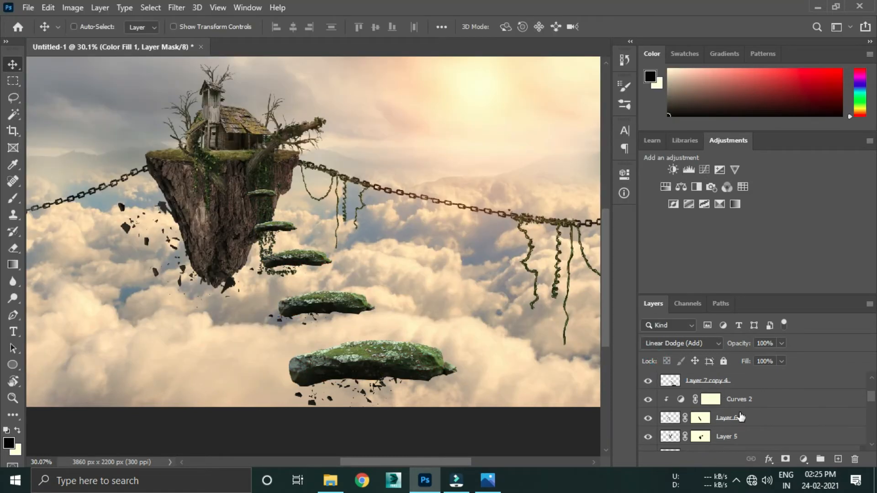
scroll(439, 387, "up", 2)
scroll(383, 339, "down", 2)
scroll(383, 338, "down", 2)
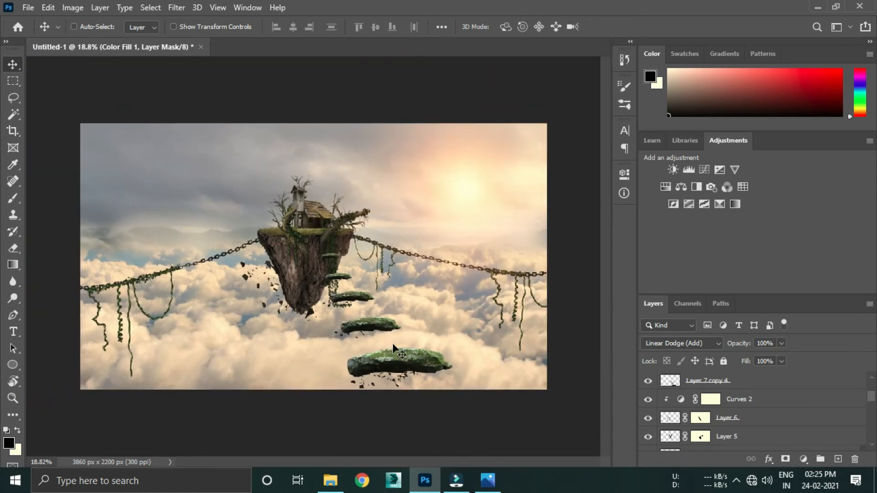
scroll(788, 406, "up", 1)
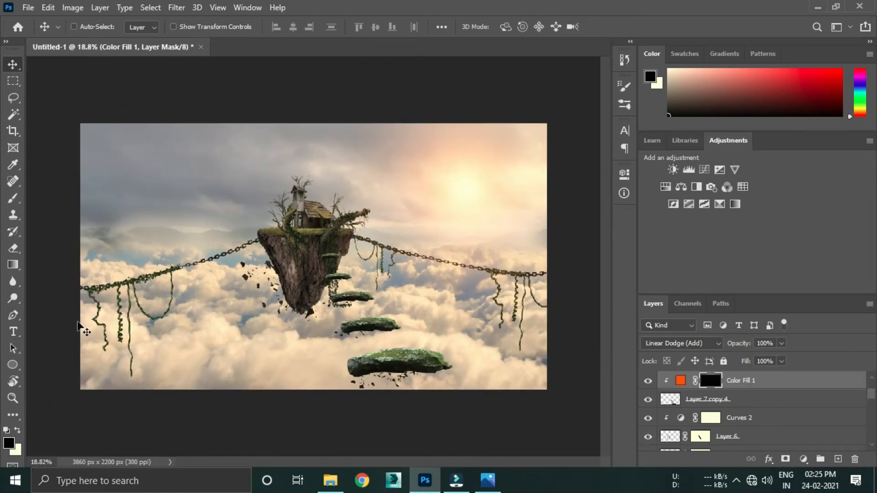
key("b")
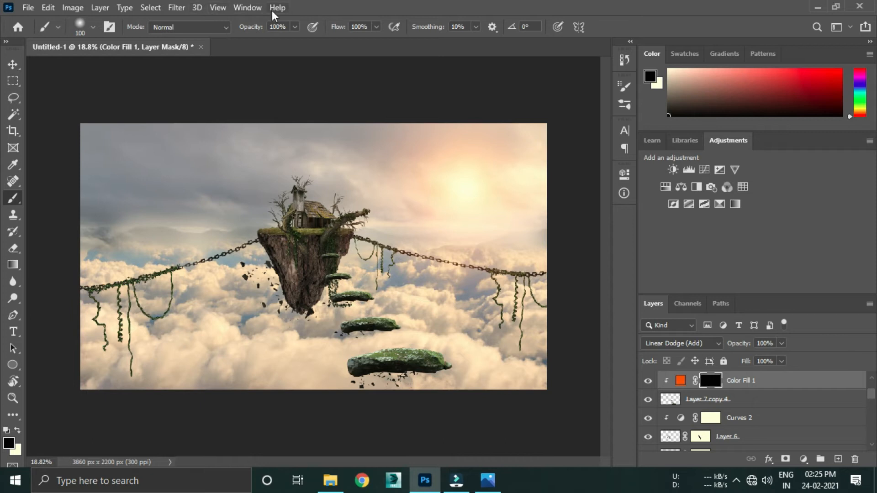
left_click_drag(251, 30, 248, 31)
scroll(402, 292, "up", 1)
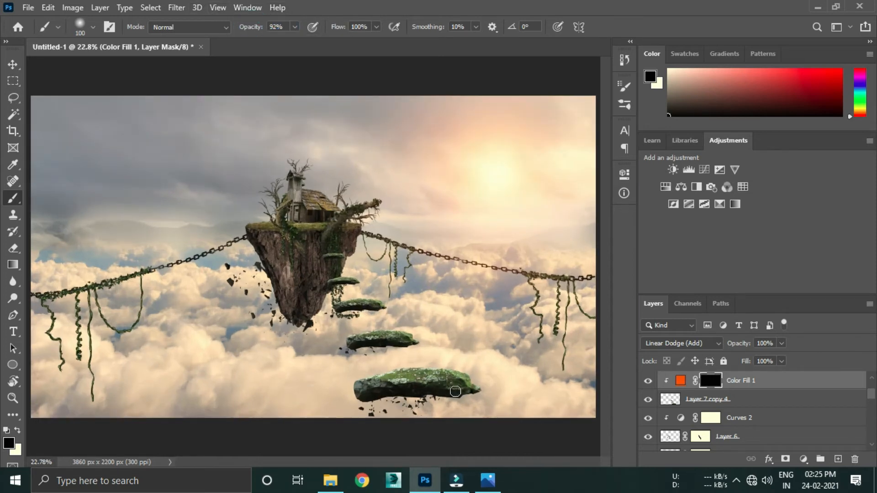
left_click_drag(476, 373, 443, 364)
key("x")
mouse_move(475, 377)
left_mouse_down()
mouse_move(445, 367)
mouse_move(464, 367)
mouse_move(366, 368)
mouse_move(441, 361)
left_mouse_up()
mouse_move(380, 368)
left_mouse_down()
mouse_move(405, 363)
mouse_move(489, 380)
left_mouse_up()
key("[")
key("[")
key("[")
left_click_drag(410, 399, 423, 401)
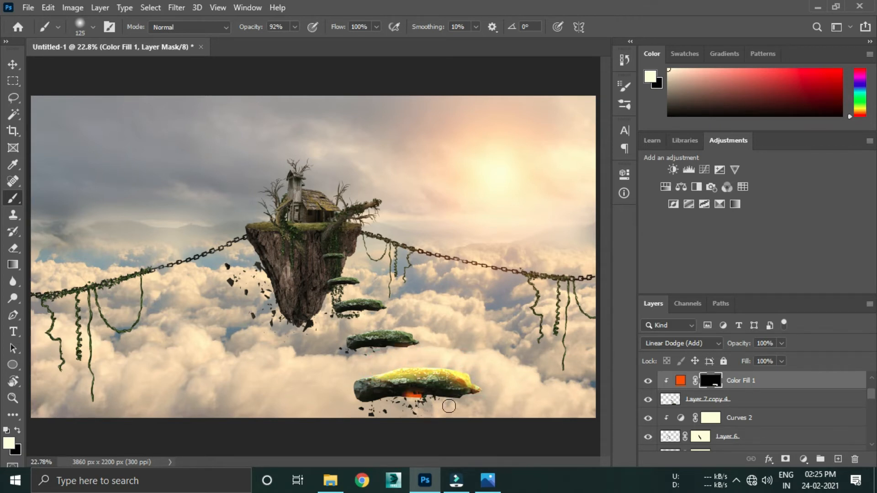
Paint the orange glow onto the upper edges of the four smaller stepping stones, adjusting the brush size to suit.
scroll(422, 401, "up", 1)
key("bracketright")
mouse_move(421, 338)
left_mouse_down()
mouse_move(359, 330)
mouse_move(384, 322)
left_mouse_up()
mouse_move(350, 287)
left_mouse_down()
mouse_move(322, 295)
mouse_move(347, 280)
mouse_move(364, 288)
left_mouse_up()
scroll(322, 251, "up", 4)
key("bracketleft")
key("bracketleft")
key("bracketleft")
left_click_drag(340, 231, 324, 221)
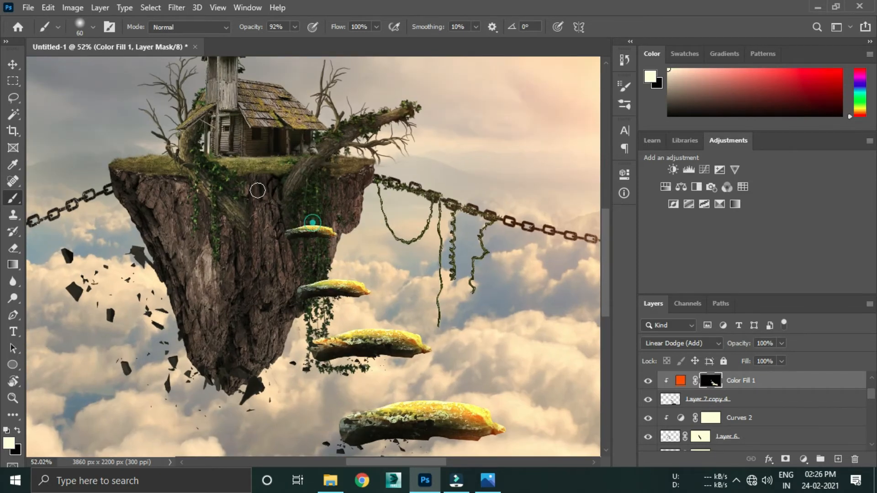
scroll(456, 343, "down", 5)
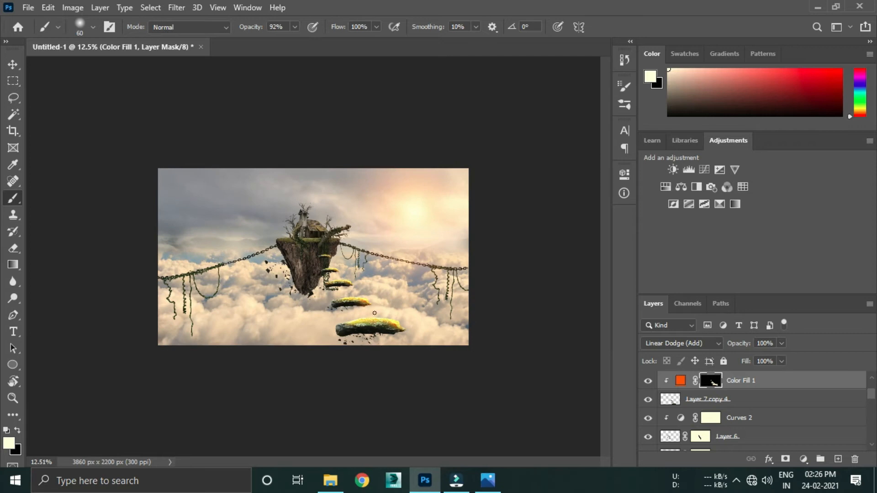
left_click(13, 64)
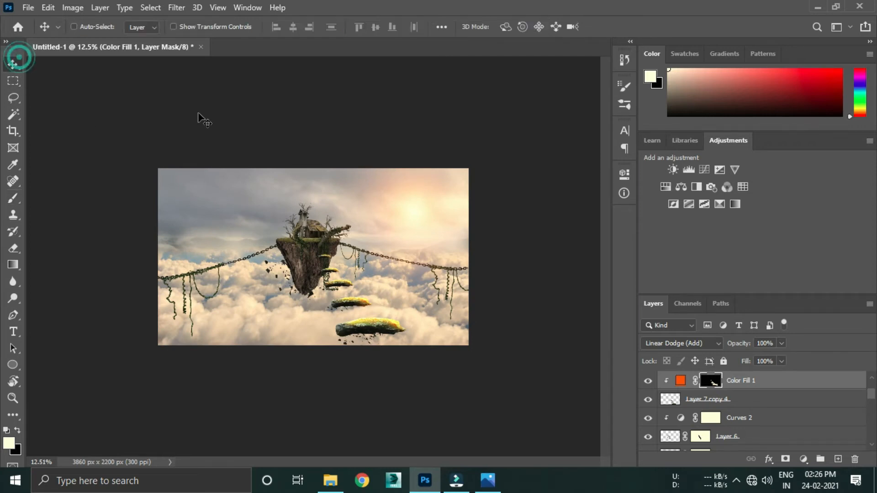
Find the floating rock's layer by toggling layer visibility, and select it.
scroll(726, 411, "up", 1)
scroll(725, 411, "up", 1)
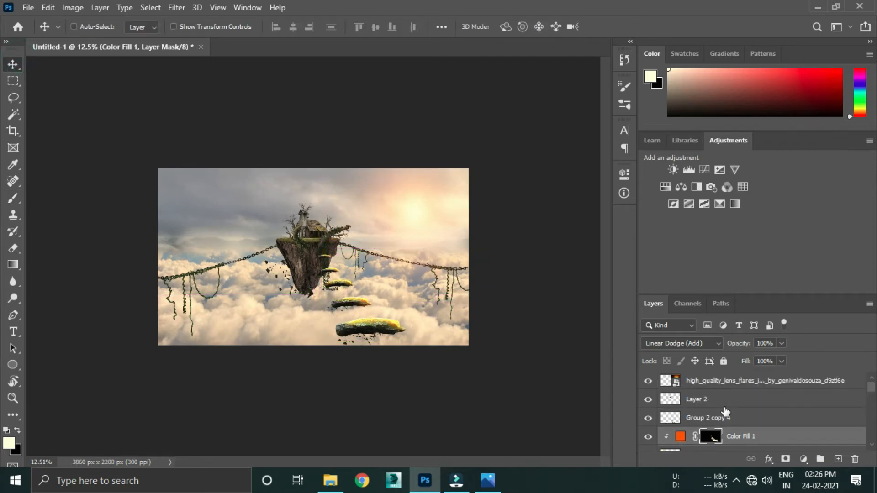
scroll(712, 413, "down", 3)
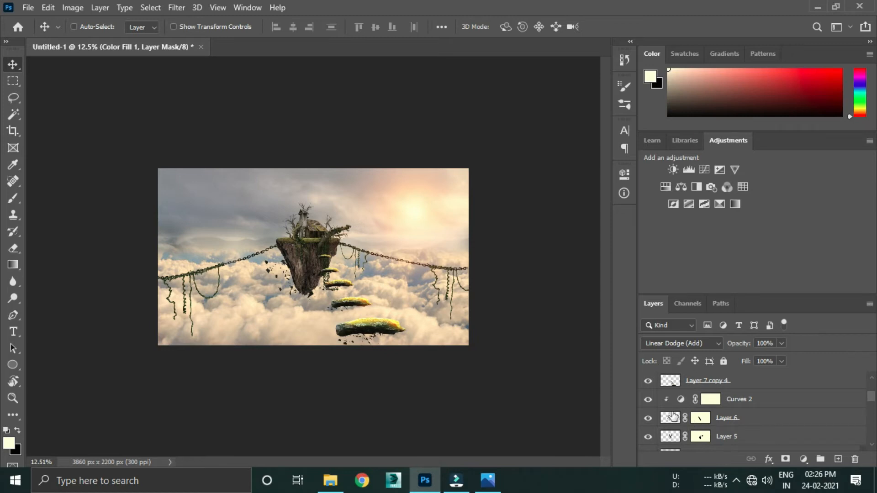
left_click(647, 381)
scroll(676, 430, "down", 2)
left_click(647, 420)
left_click(647, 420)
left_click(748, 419)
scroll(750, 424, "down", 3)
scroll(778, 406, "up", 2)
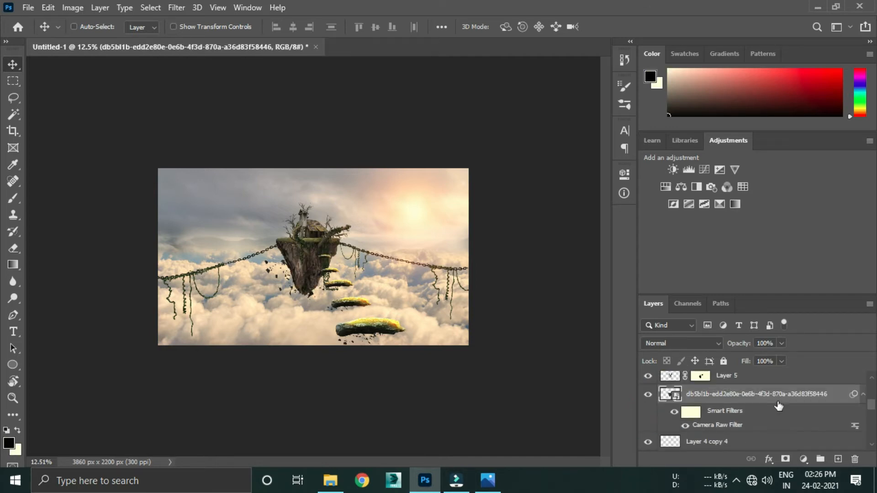
Add a new layer clipped to the floating rock and set its blend mode to Linear Dodge (Add).
left_click(837, 459)
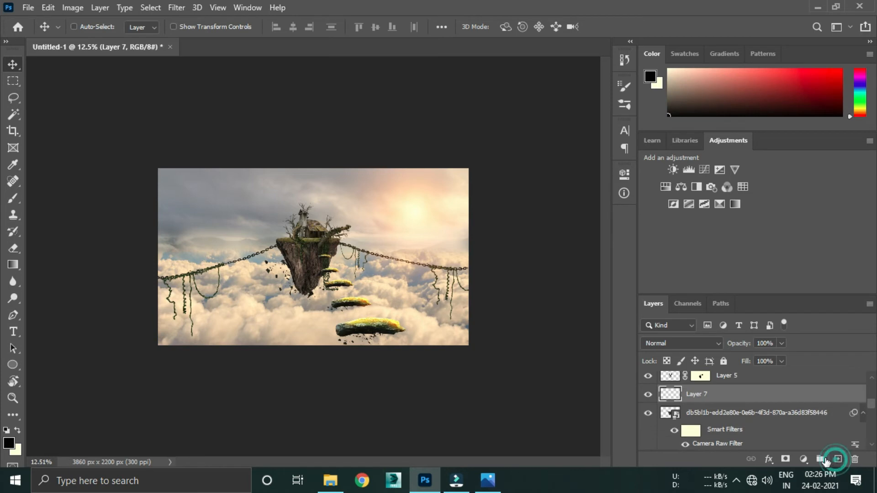
right_click(739, 396)
left_click(639, 246)
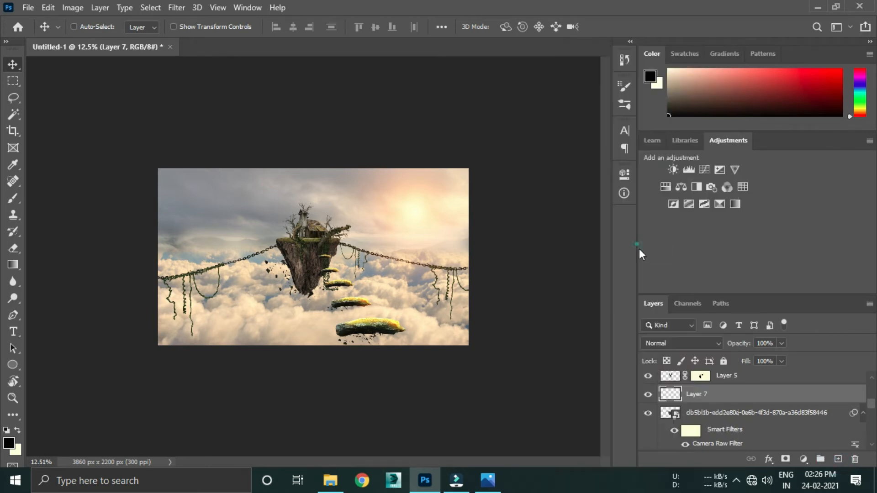
left_click(676, 345)
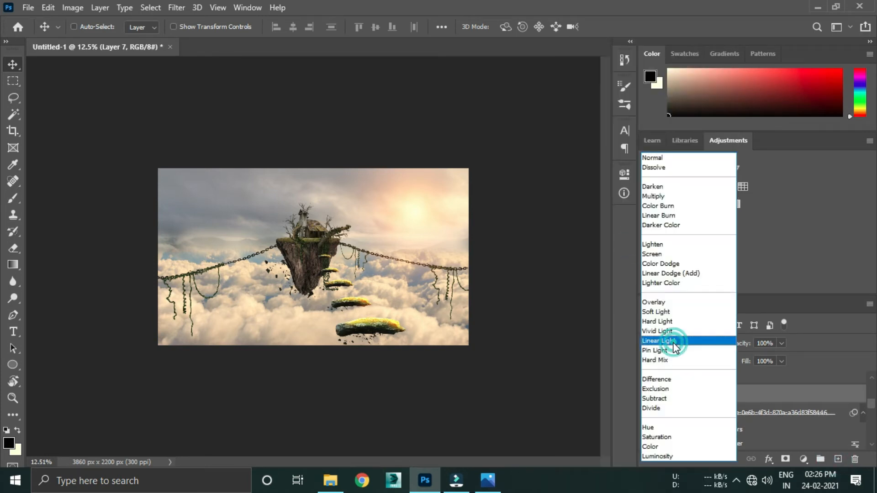
left_click(696, 275)
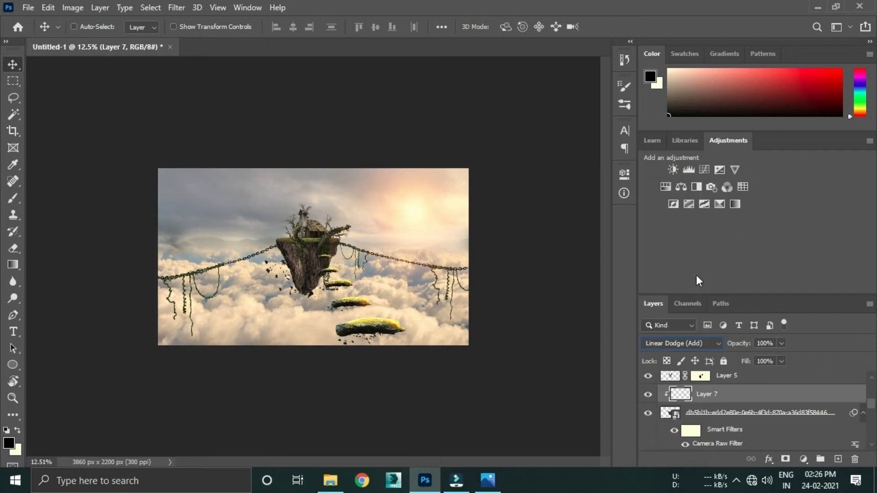
Turn the layer clipped to the rock into a Solid Color fill with the orange ff6c00.
left_click(802, 459)
left_click(783, 232)
left_click(455, 233)
left_click(568, 100)
left_click_drag(589, 254, 589, 250)
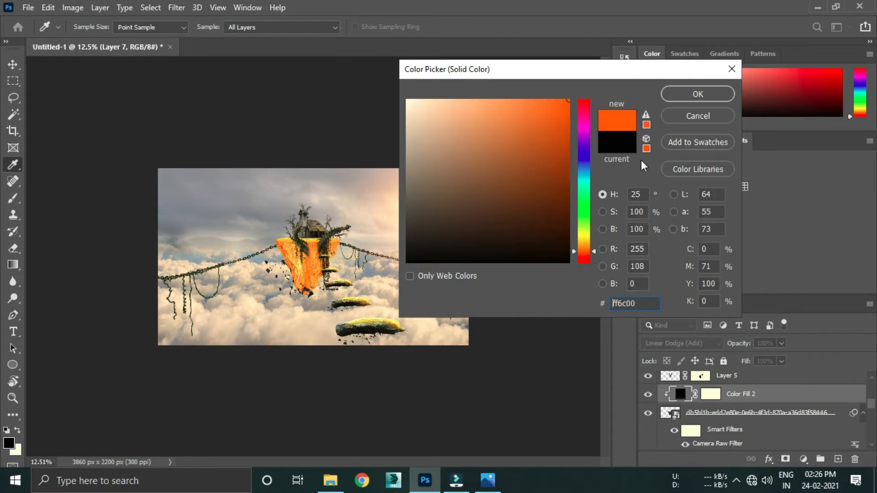
left_click(688, 94)
Invert the Color Fill 2 layer mask to hide the orange fill on the floating rock.
scroll(391, 237, "up", 5)
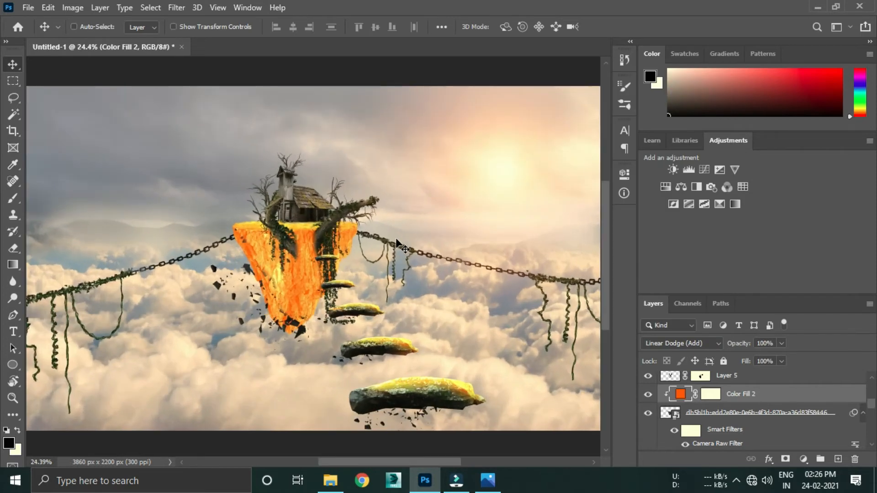
scroll(397, 242, "up", 3)
left_click(711, 393)
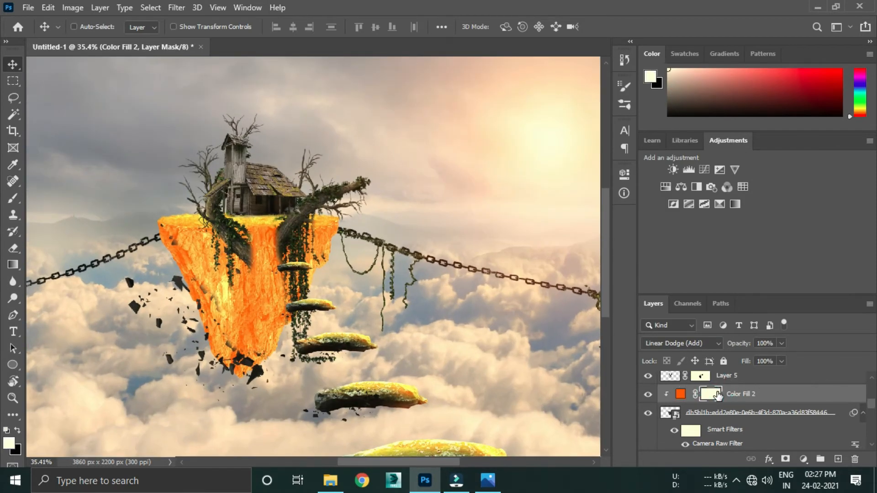
key("ctrl+i")
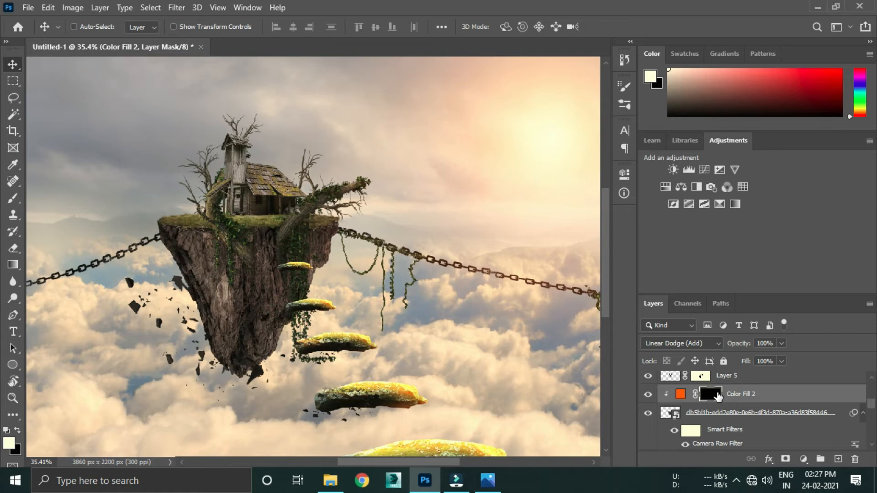
Paint the Color Fill 2 mask with a light 500 px brush at 92% opacity to reveal orange along the rock's lower sunward edge.
key("b")
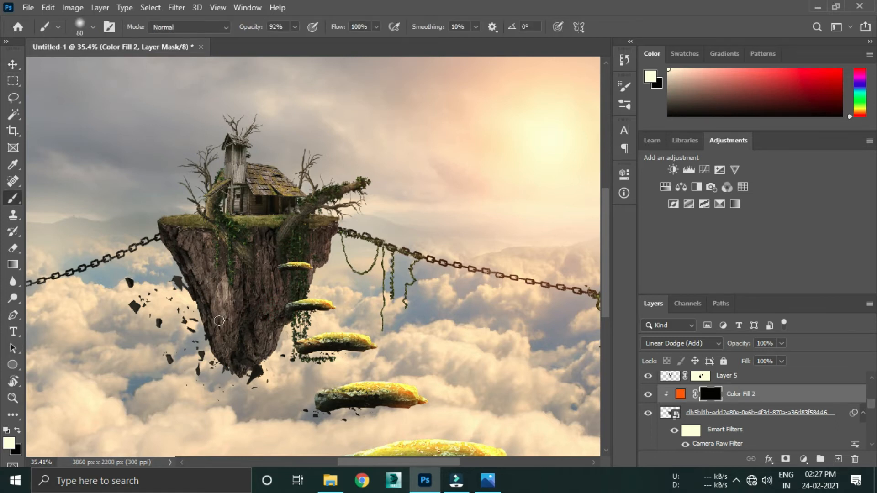
key("bracketright")
key("bracketright")
key("bracketright")
key("bracketright")
key("bracketright")
left_click(357, 257)
left_click(336, 284)
left_click(322, 311)
left_click(313, 319)
left_click(307, 339)
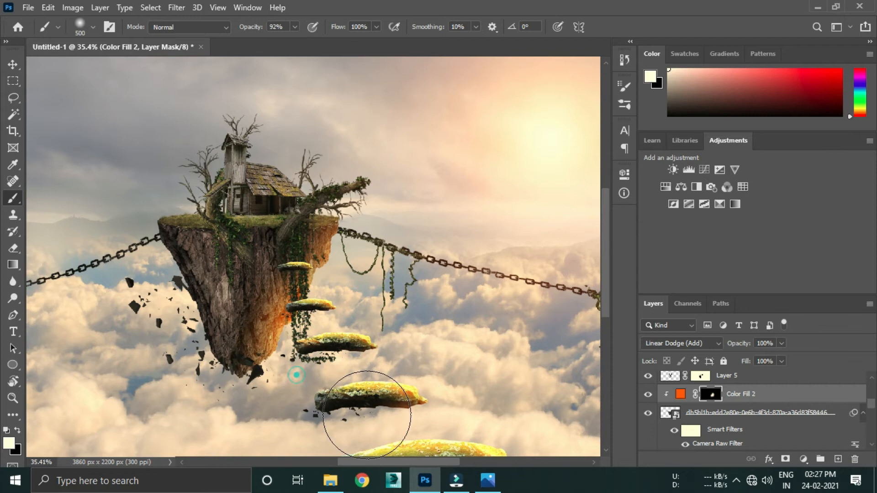
left_click(270, 352)
left_click(309, 364)
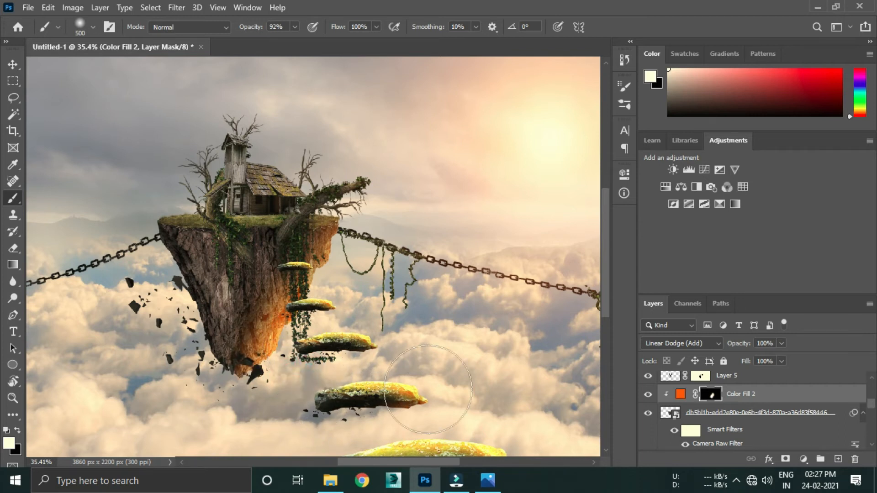
Extend the orange glow up the rock's sunward side to its upper corner beneath the tree, leaving the Move tool active.
left_click(304, 292)
left_click(372, 229)
left_click(382, 209)
left_click(384, 212)
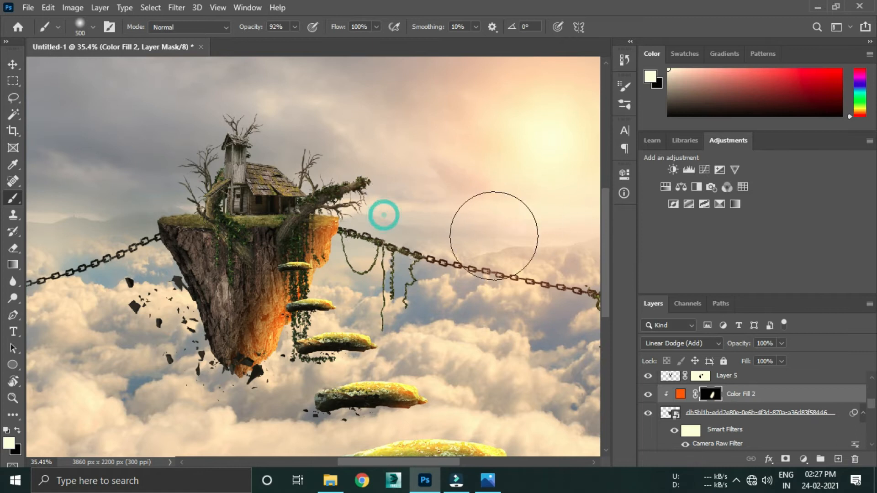
left_click(354, 349)
scroll(327, 327, "down", 5)
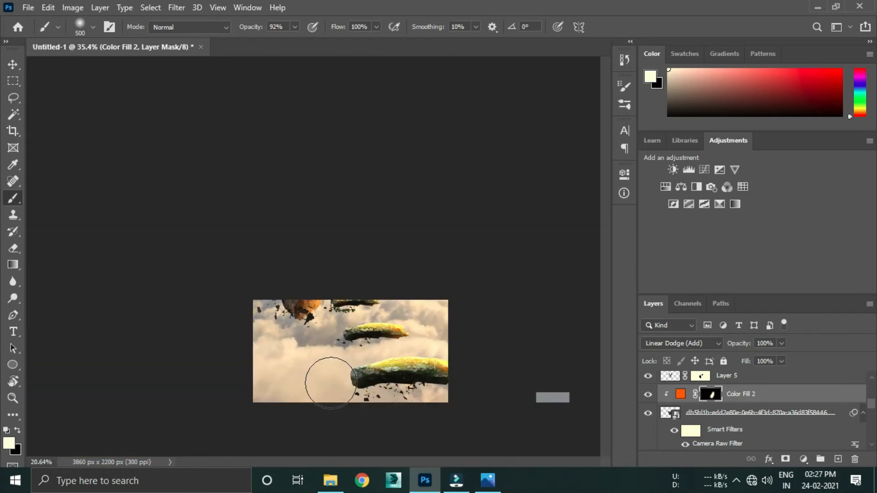
scroll(331, 327, "up", 3)
left_click(336, 326)
left_click(344, 294)
left_click(377, 252)
scroll(540, 305, "down", 1)
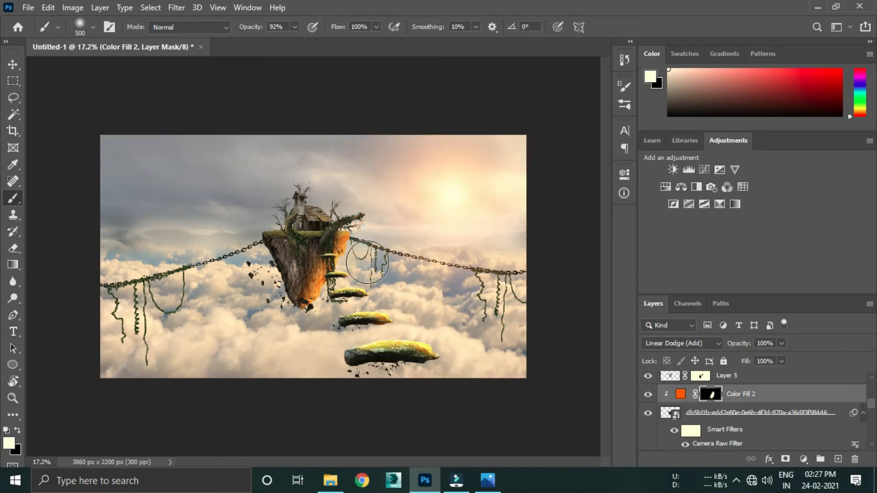
left_click(12, 65)
Check the remaining layers by toggling their visibility and select Layer 5, which holds the trees around the house.
scroll(414, 215, "up", 3)
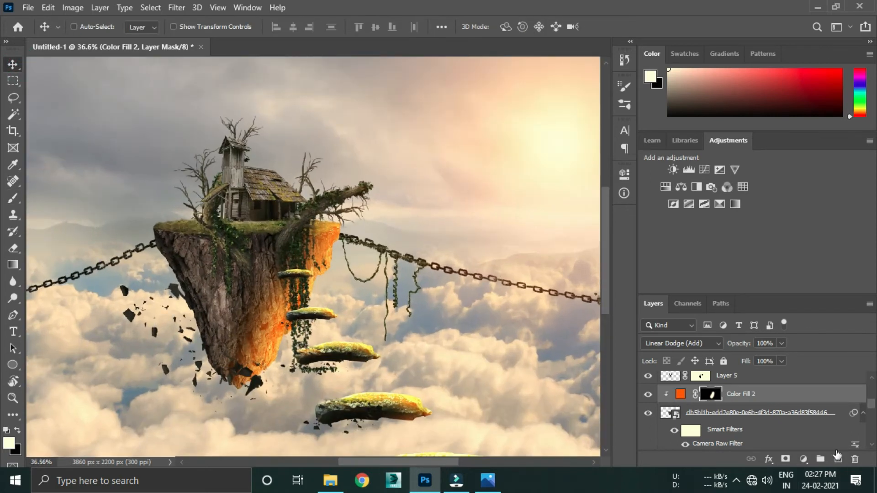
scroll(772, 388, "down", 3)
scroll(792, 415, "down", 2)
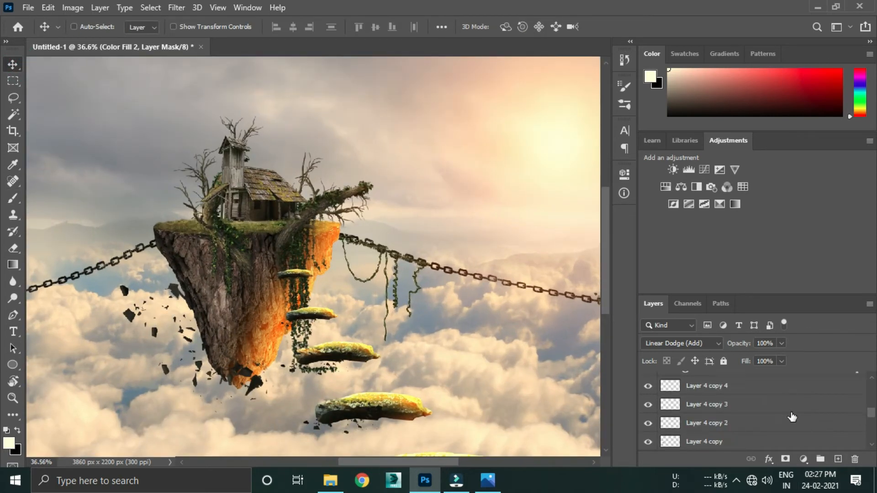
left_click(646, 408)
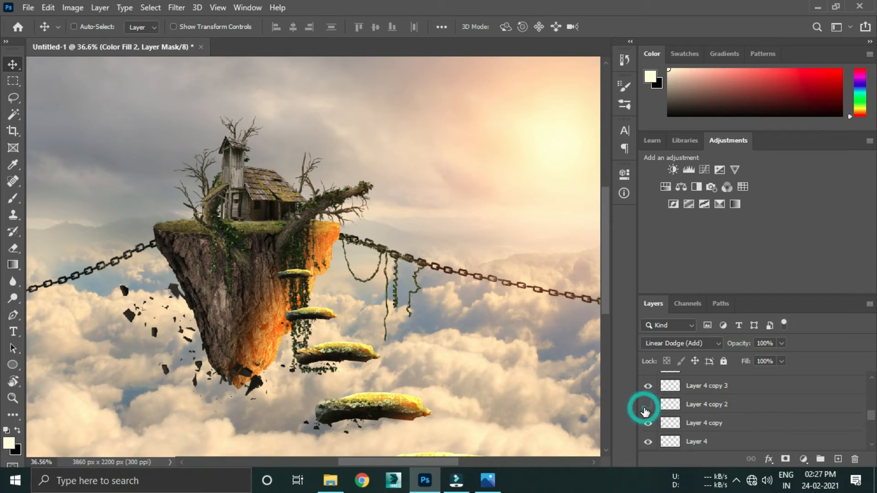
left_click(648, 408)
left_click(648, 407)
scroll(653, 411, "down", 4)
scroll(712, 432, "up", 1)
scroll(717, 432, "down", 6)
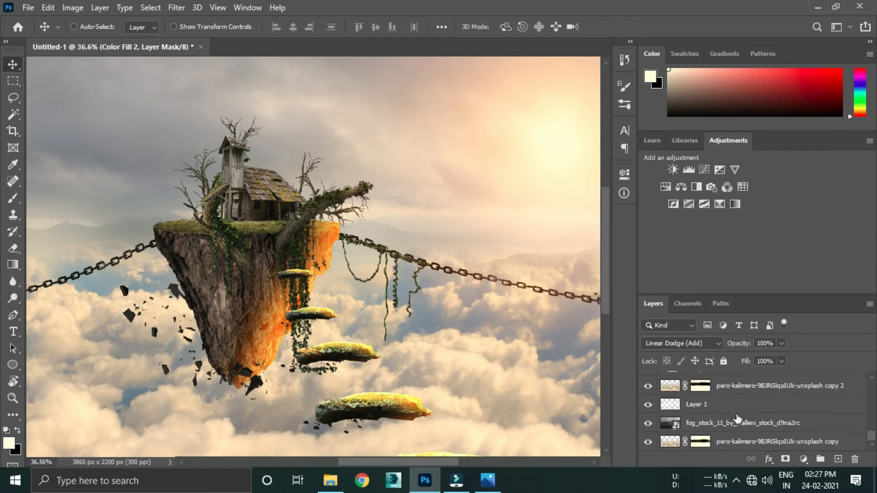
scroll(713, 427, "up", 9)
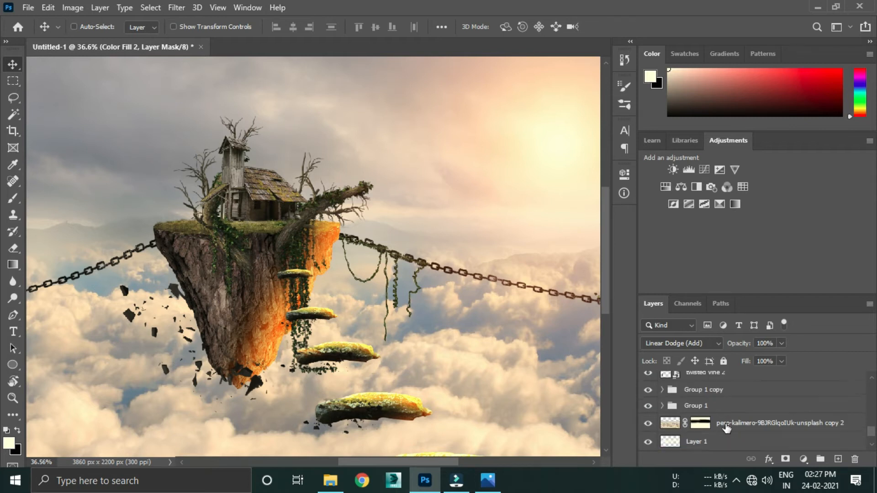
scroll(710, 424, "up", 3)
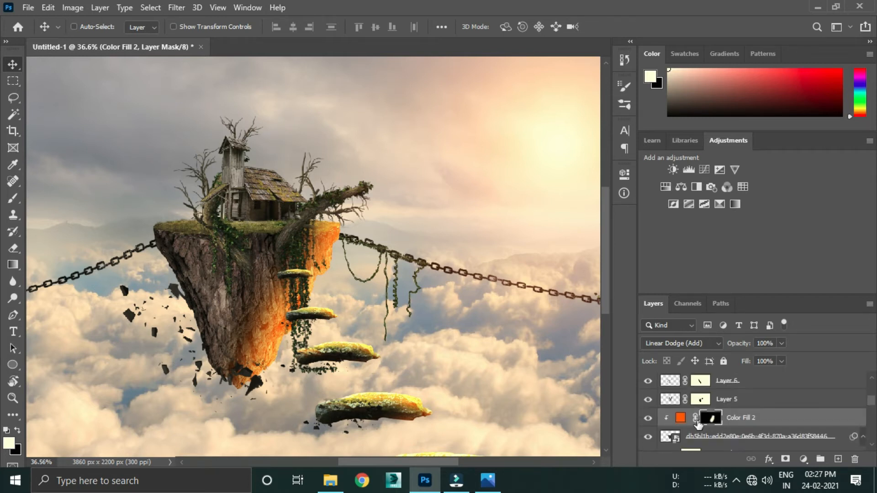
left_click(648, 419)
left_click(648, 417)
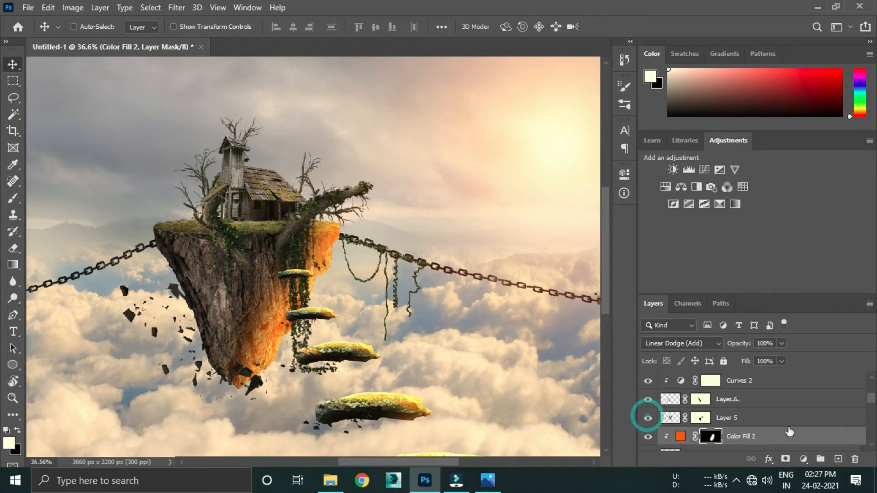
left_click(781, 417)
left_click(647, 400)
left_click(647, 400)
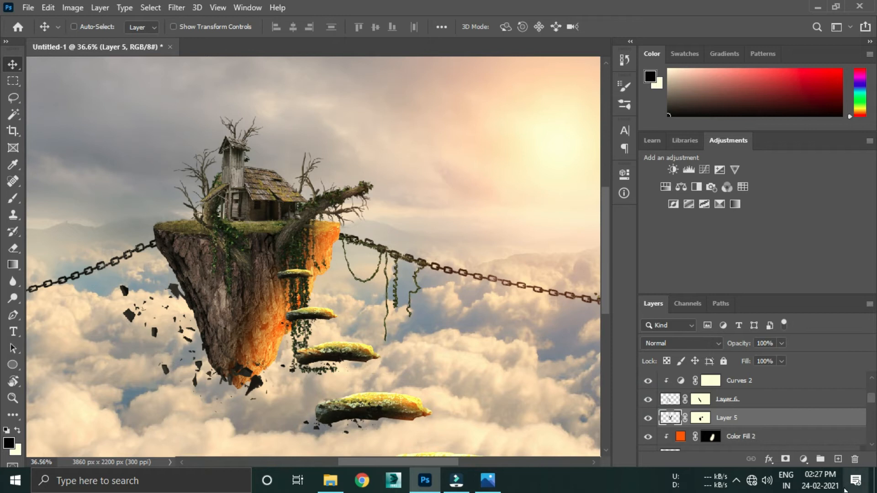
Add a new layer above Layer 5, set it to Linear Dodge (Add), and clip it to the trees.
left_click(838, 459)
left_click(683, 346)
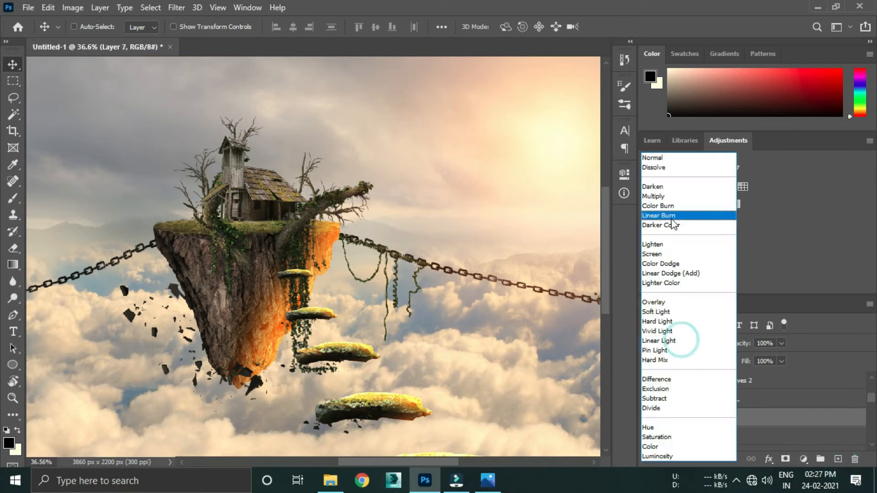
left_click(688, 274)
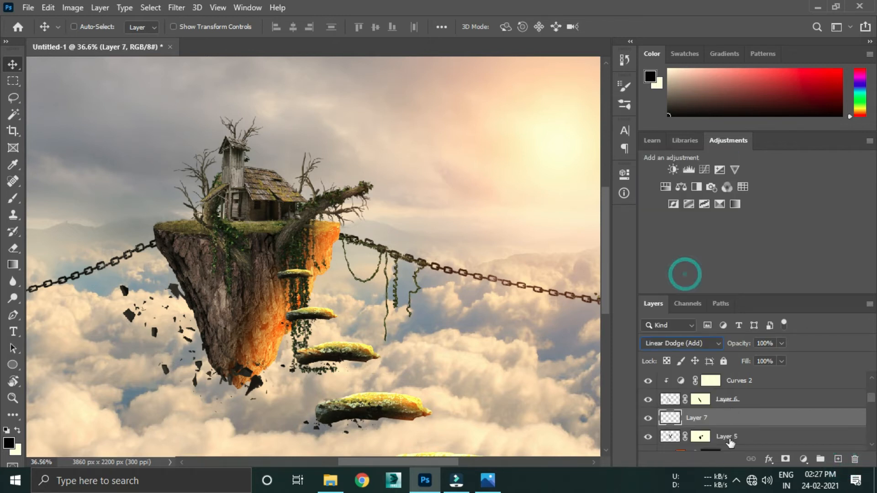
right_click(730, 429)
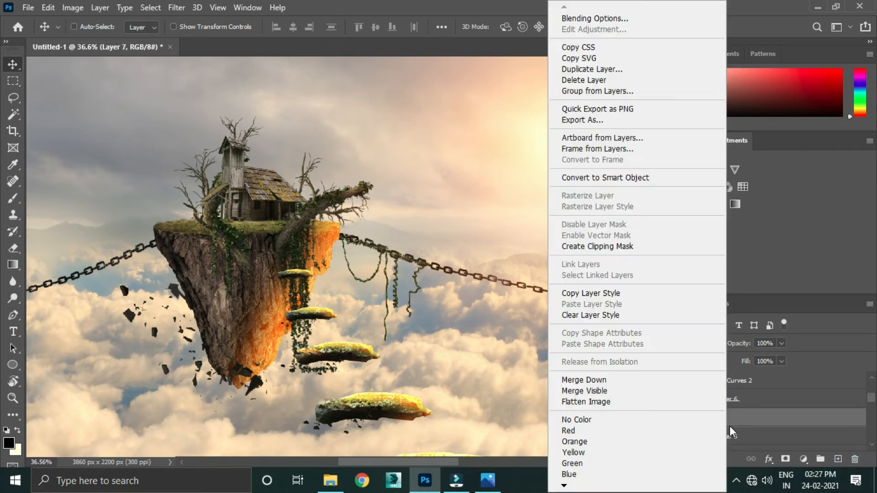
left_click(617, 249)
Turn the layer clipped to the trees into a Solid Color fill with the orange ff8400.
left_click(808, 460)
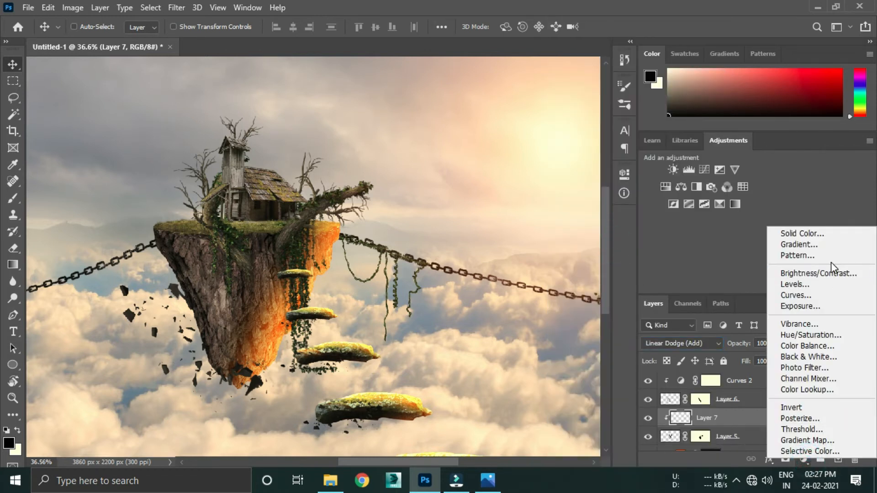
left_click(817, 234)
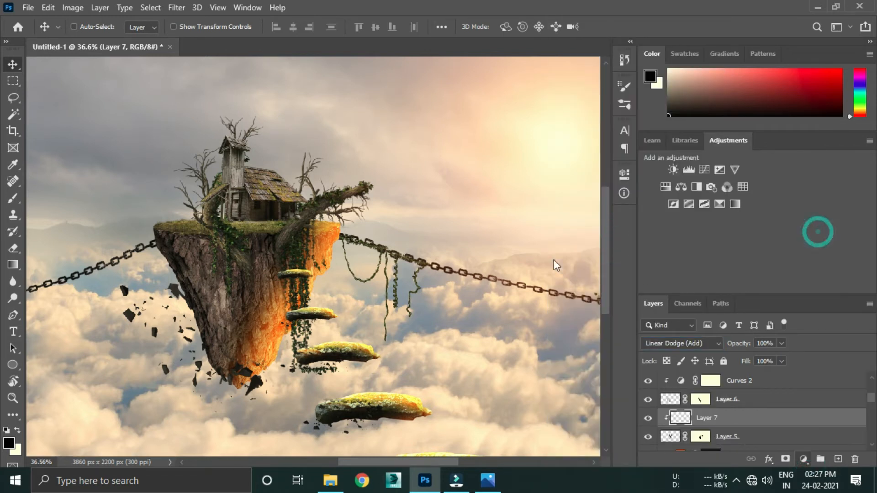
type("ff0000")
mouse_move(585, 263)
left_mouse_down()
mouse_move(581, 250)
mouse_move(592, 258)
mouse_move(587, 230)
mouse_move(578, 254)
mouse_move(584, 249)
left_mouse_up()
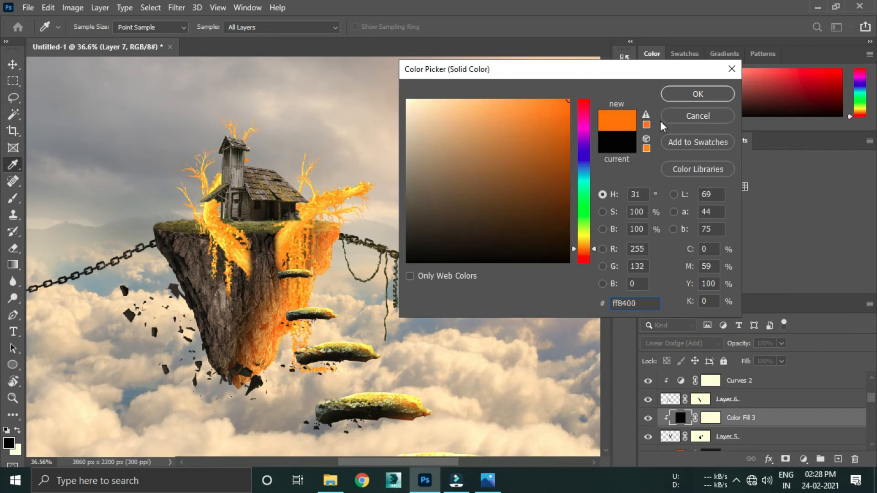
left_click(694, 95)
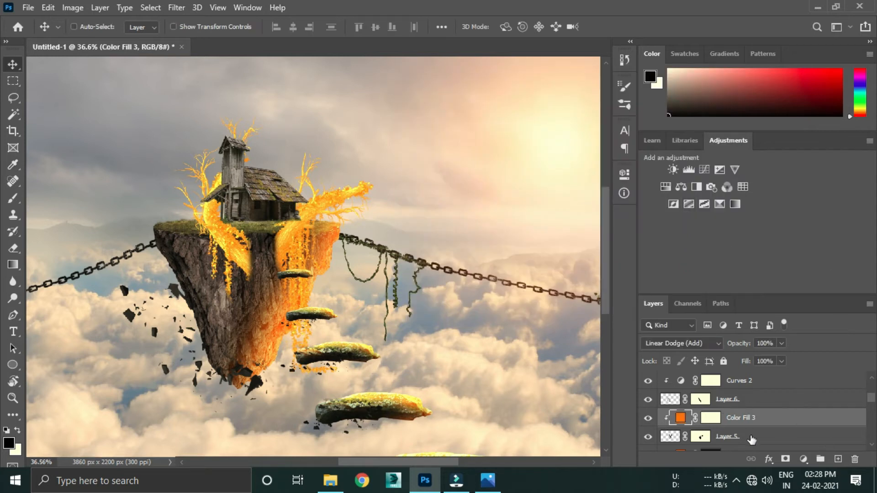
Split Color Fill 3's Underlying Layer shadow slider in Blend If to 0 / 39 so the trees' dark areas blend through.
double_click(853, 422)
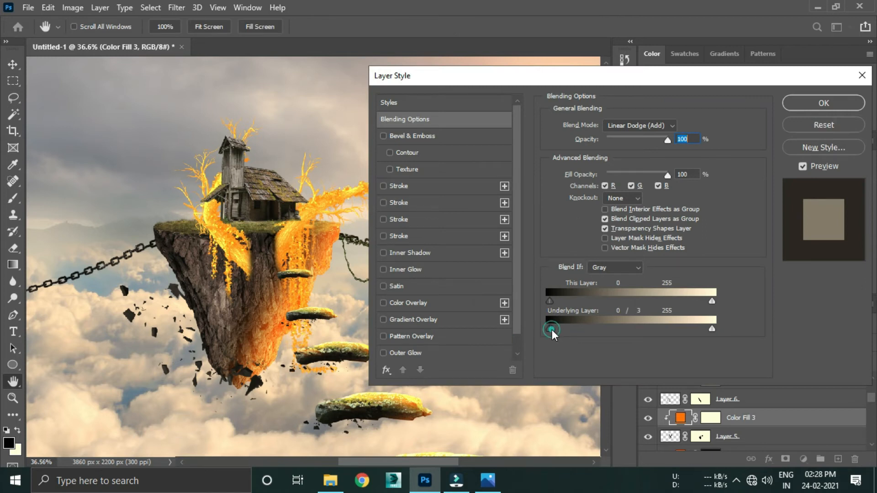
left_click_drag(552, 330, 566, 330)
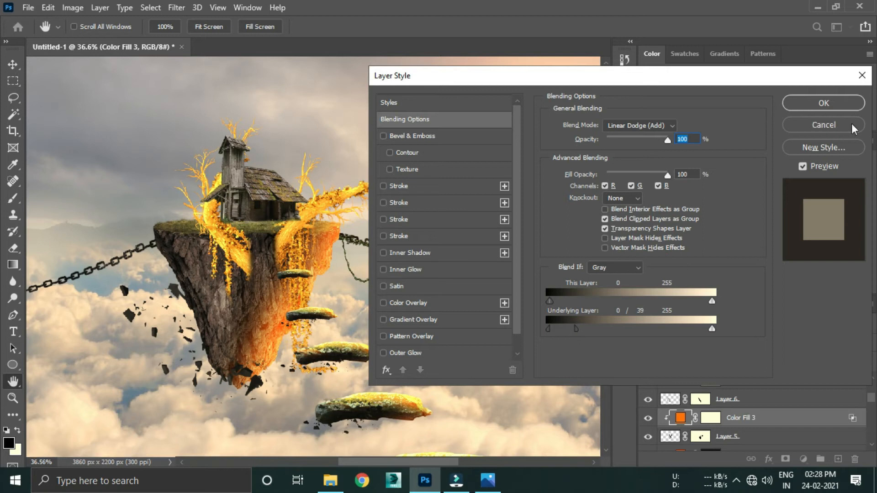
left_click(832, 103)
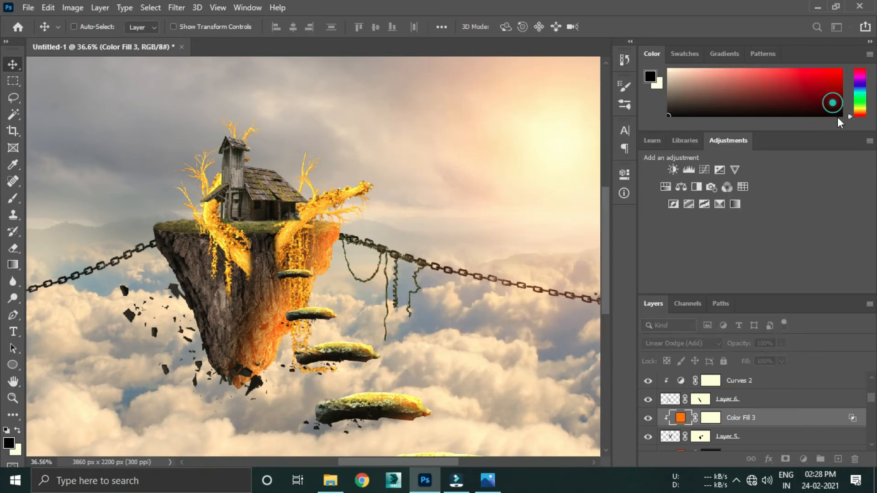
Invert Color Fill 3's mask and paint white with a 100 px brush over the tree branches facing the sun.
left_click(715, 416)
key("ctrl+i")
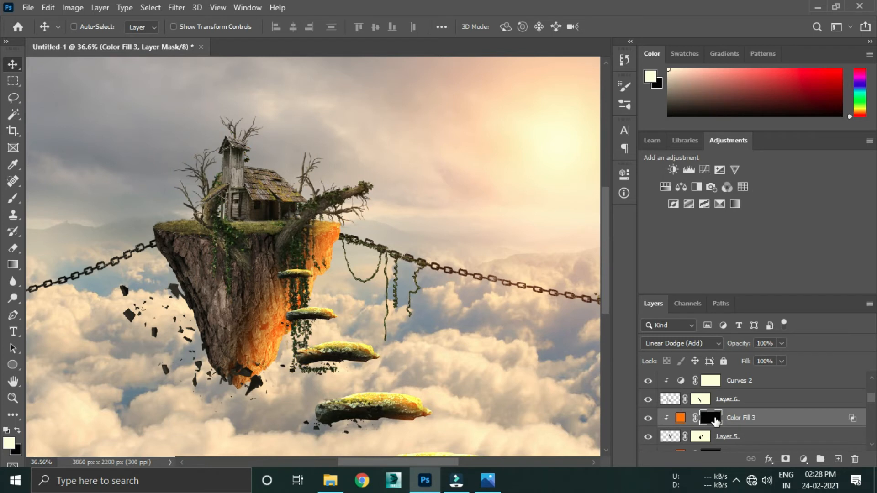
key("b")
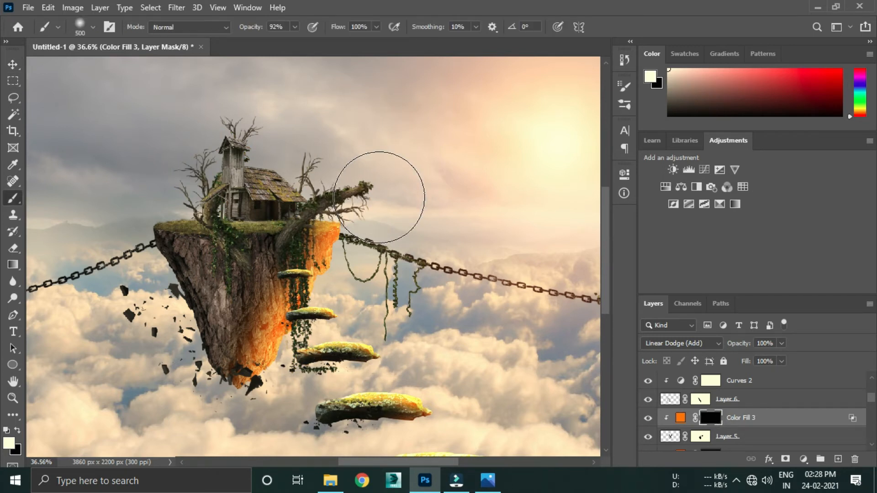
key("bracketleft")
key("bracketleft")
key("bracketleft")
scroll(351, 215, "up", 3)
mouse_move(343, 232)
left_mouse_down()
mouse_move(354, 182)
mouse_move(318, 169)
mouse_move(295, 140)
mouse_move(284, 162)
mouse_move(305, 177)
mouse_move(274, 103)
mouse_move(214, 111)
left_mouse_up()
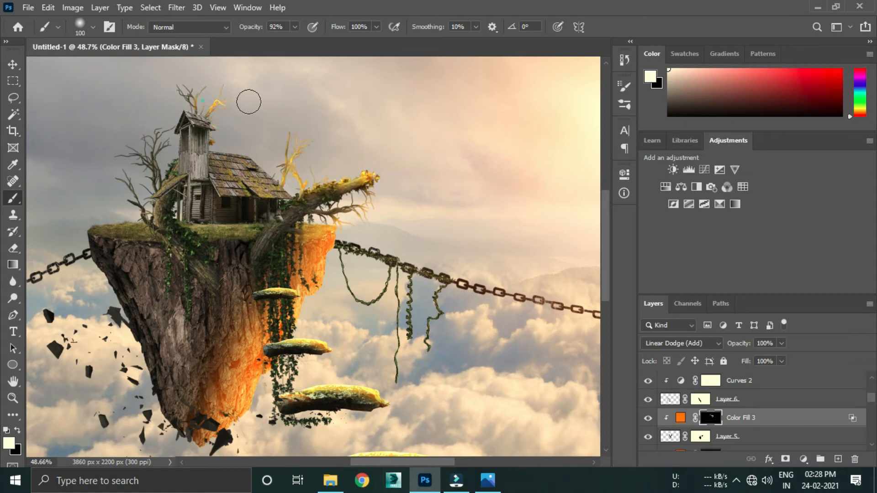
scroll(419, 214, "down", 6)
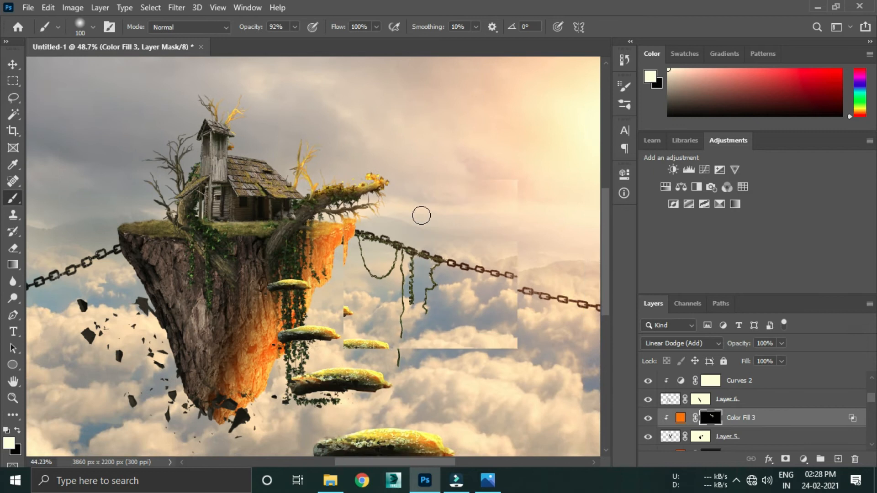
scroll(400, 182, "up", 5)
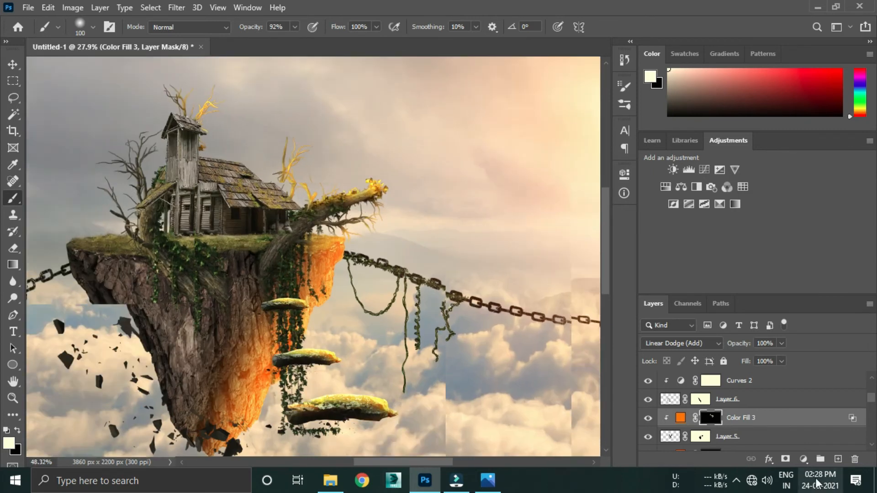
Toggle Layer 2's visibility to check that it holds the house, and select it.
scroll(751, 411, "up", 2)
scroll(751, 413, "up", 1)
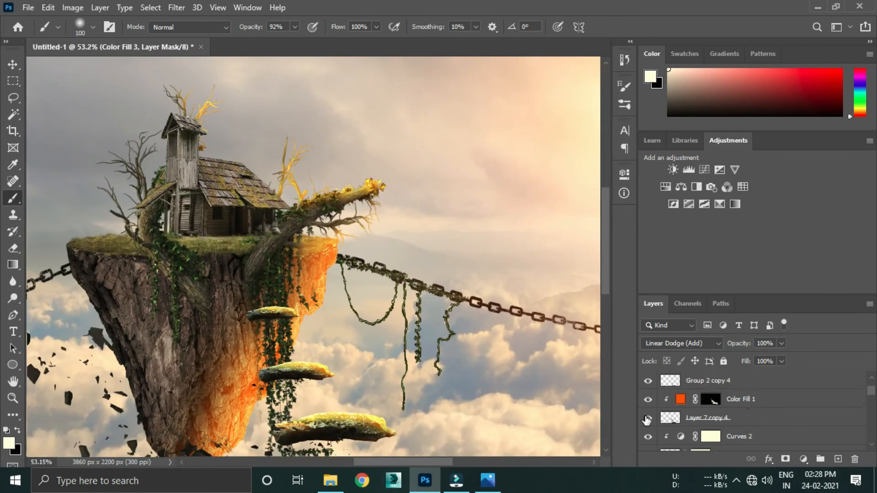
scroll(670, 413, "up", 2)
left_click(647, 401)
left_click(647, 401)
key("x")
left_click(720, 400)
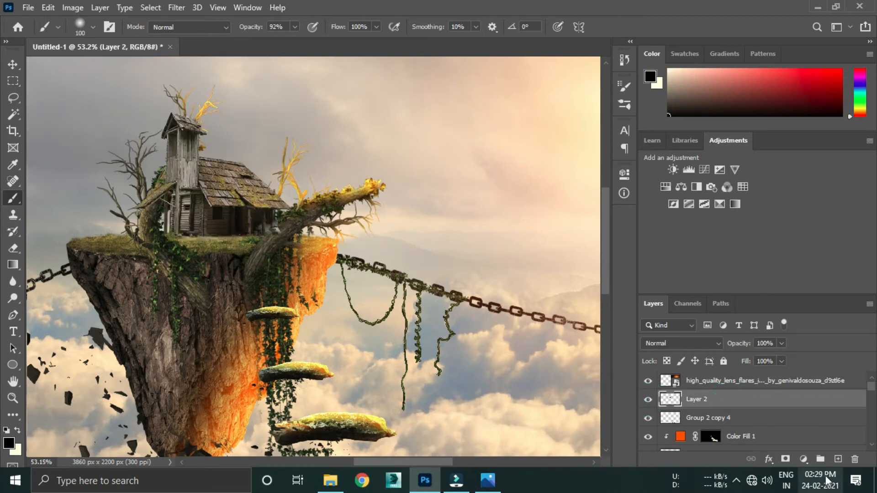
Add a new layer above Layer 2, set it to Linear Dodge (Add), and clip it to the house.
left_click(838, 459)
left_click(681, 343)
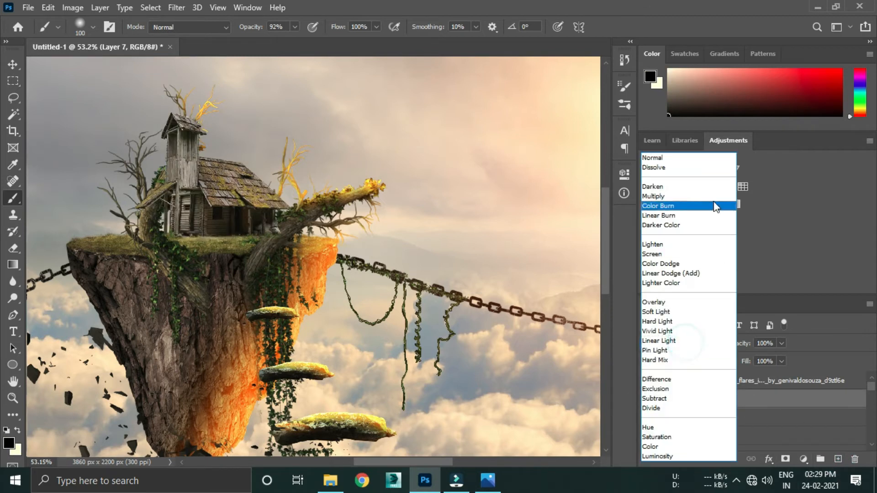
left_click(699, 274)
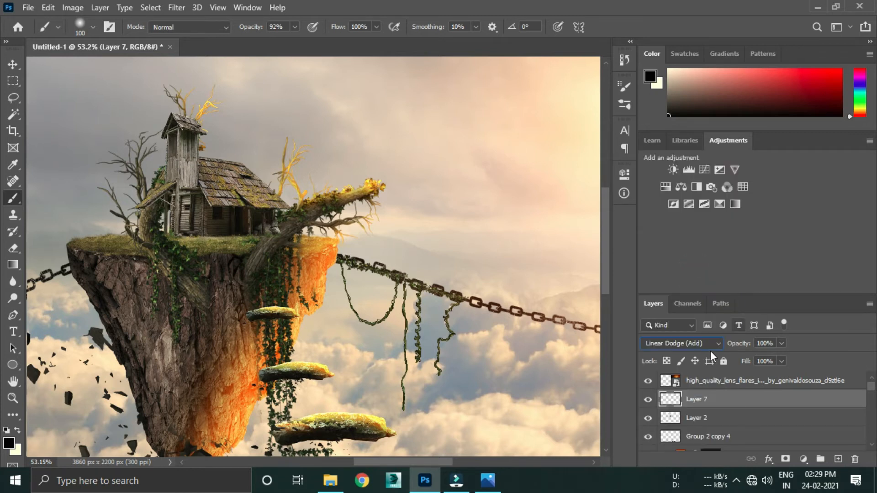
right_click(730, 401)
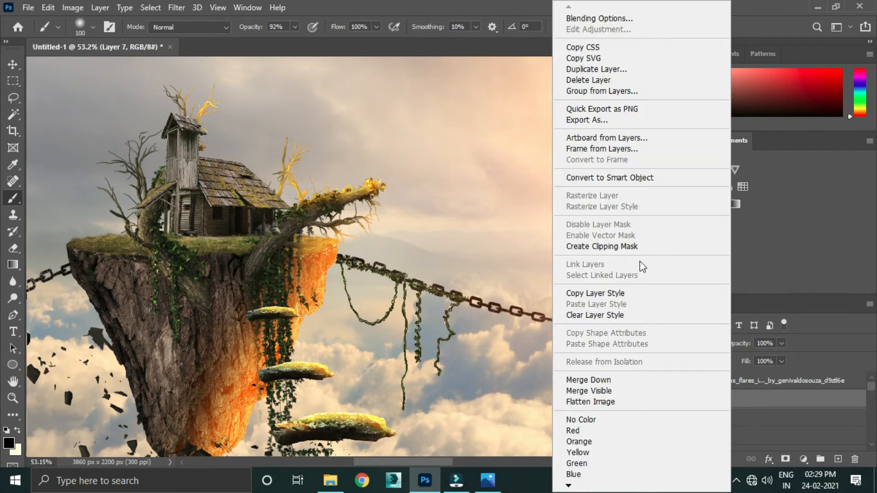
left_click(614, 246)
Turn the layer clipped to the house into a Solid Color fill with the orange ff7200.
left_click(804, 458)
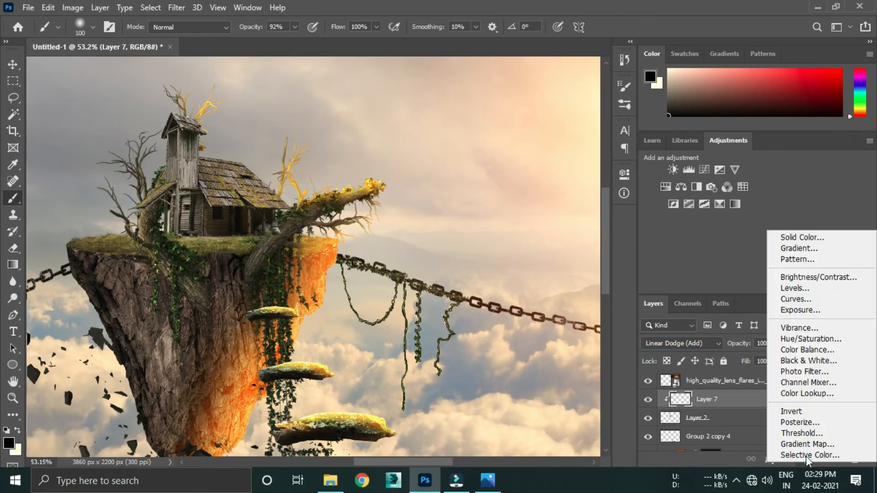
left_click(802, 237)
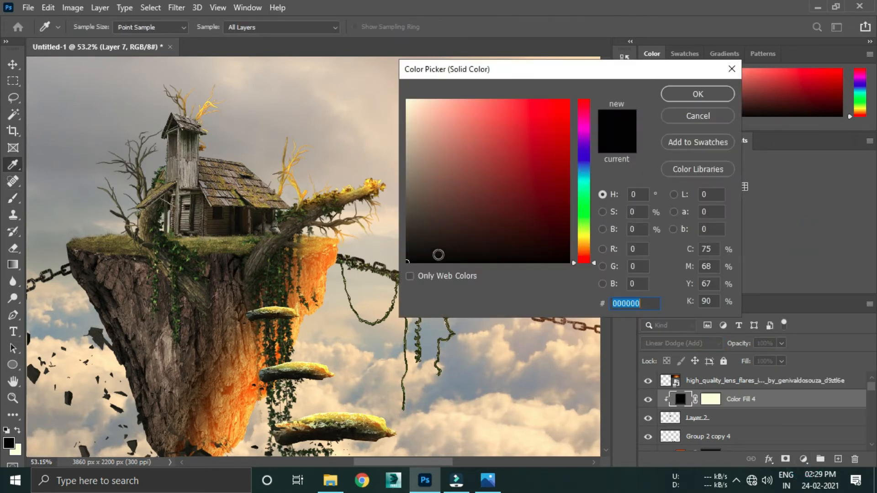
type("ff0000")
left_click_drag(585, 262, 590, 251)
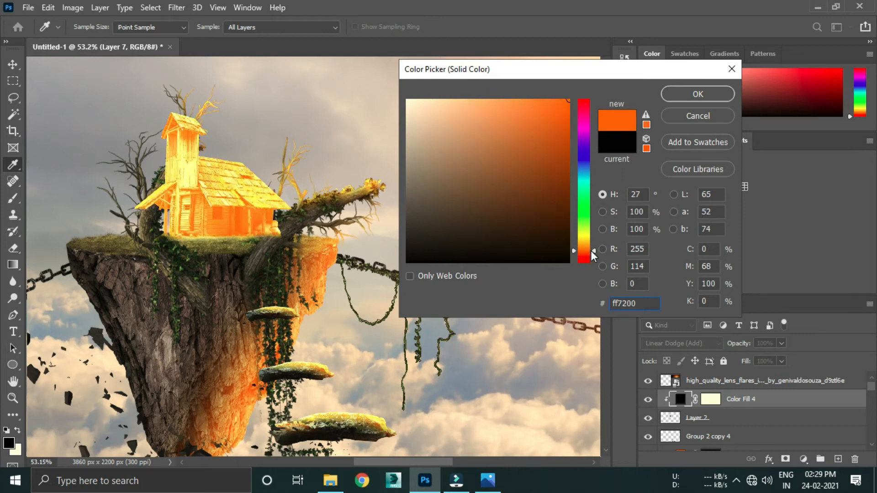
left_click(680, 95)
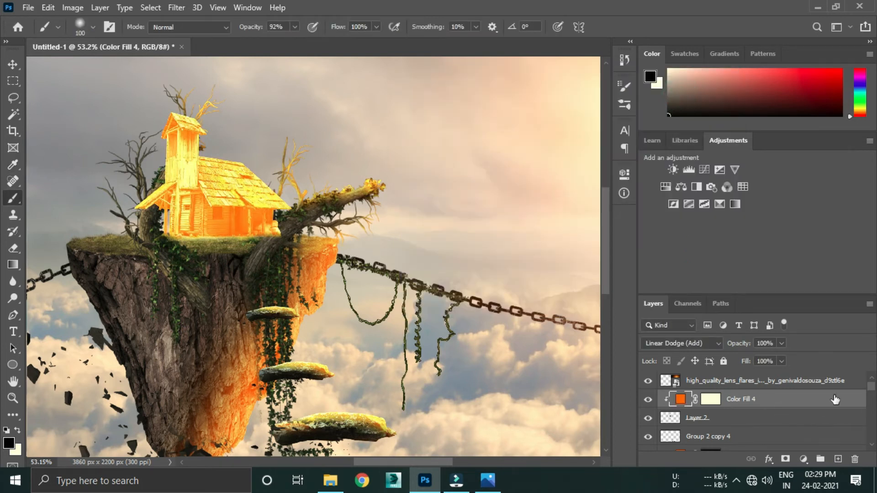
Split Color Fill 4's Underlying Layer shadow slider in Blend If so the house's dark areas blend through.
double_click(852, 404)
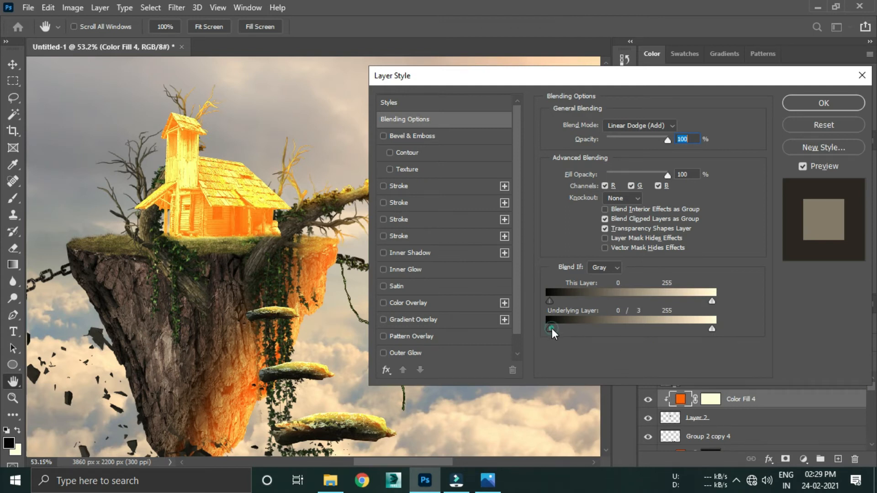
left_click_drag(560, 328, 577, 327)
left_click(821, 102)
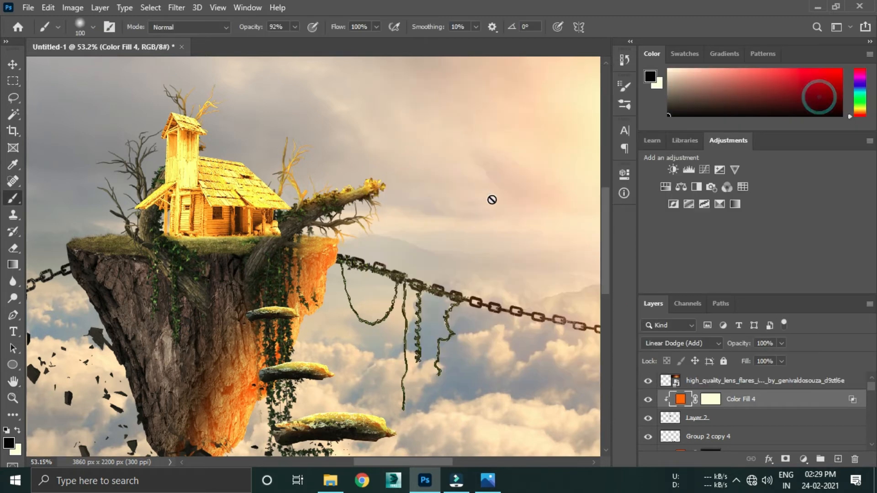
Invert Color Fill 4's mask and paint white over the sun-facing parts of the house's tower and roof.
left_click(708, 400)
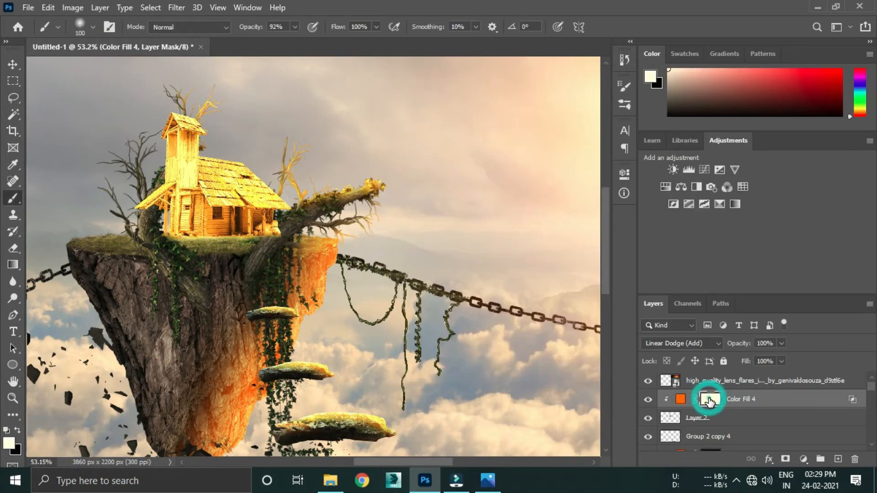
key("ctrl+i")
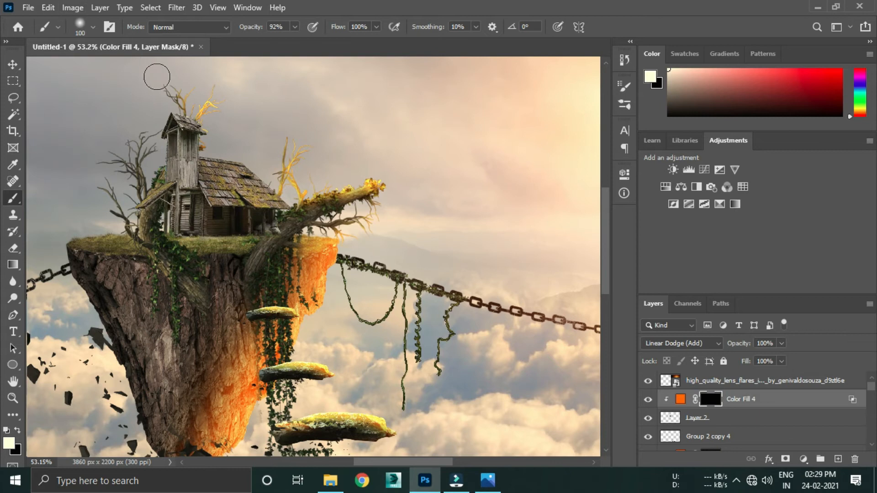
key("bracketright")
key("bracketright")
mouse_move(288, 182)
left_mouse_down()
mouse_move(274, 192)
mouse_move(219, 147)
left_mouse_up()
mouse_move(215, 136)
left_mouse_down()
mouse_move(191, 96)
mouse_move(249, 137)
mouse_move(247, 218)
mouse_move(477, 347)
left_mouse_up()
Paint orange light onto the porch corner beneath the roof's sun-facing edge with a 50 px brush.
scroll(170, 106, "up", 5)
key("bracketleft")
key("bracketleft")
key("bracketleft")
key("bracketleft")
key("bracketleft")
key("bracketleft")
key("bracketleft")
key("bracketleft")
left_click_drag(452, 404, 451, 359)
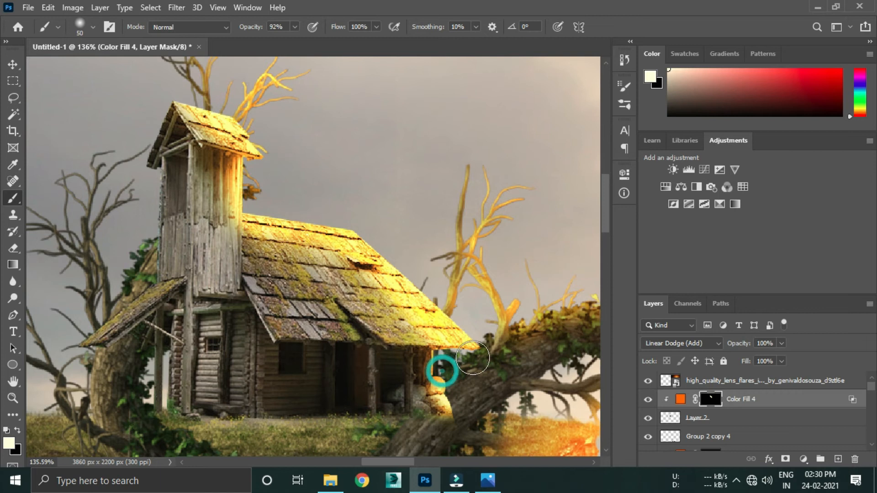
scroll(440, 366, "down", 10)
scroll(238, 358, "down", 3)
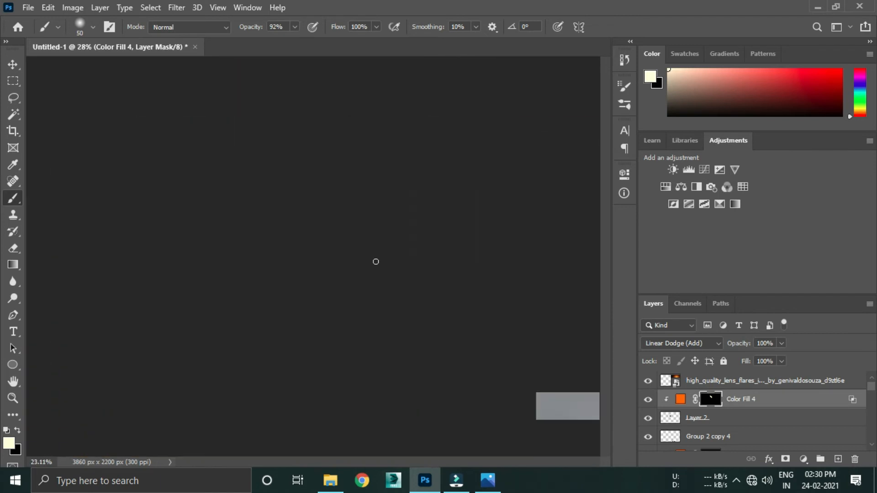
scroll(347, 202, "up", 5)
scroll(333, 202, "down", 5)
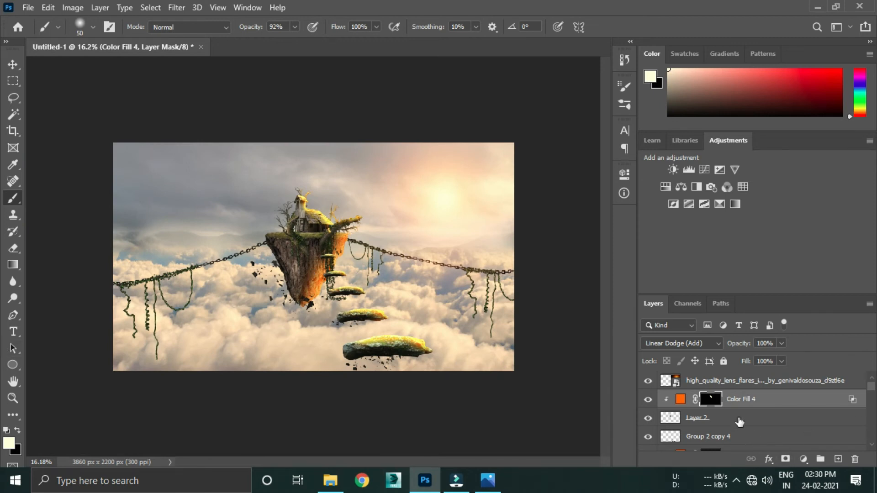
Check which layers hold the trees and the floating rock by toggling their visibility.
left_click(746, 387)
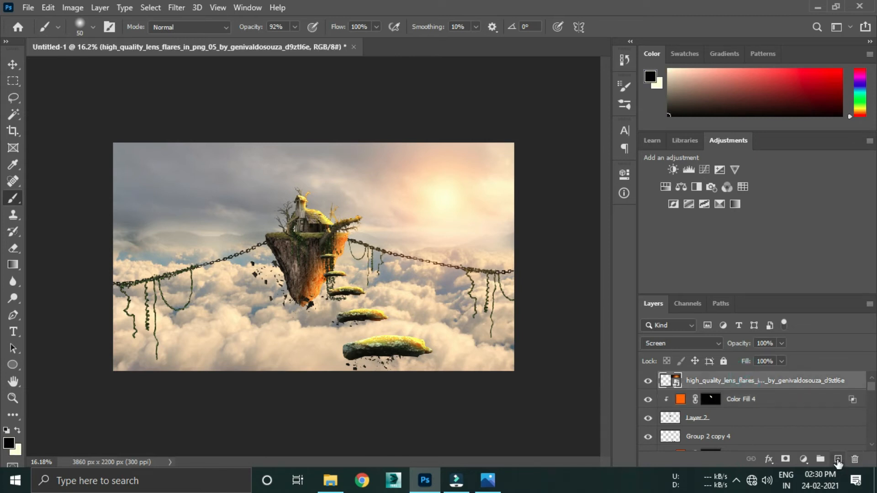
scroll(803, 402, "down", 3)
scroll(740, 418, "down", 1)
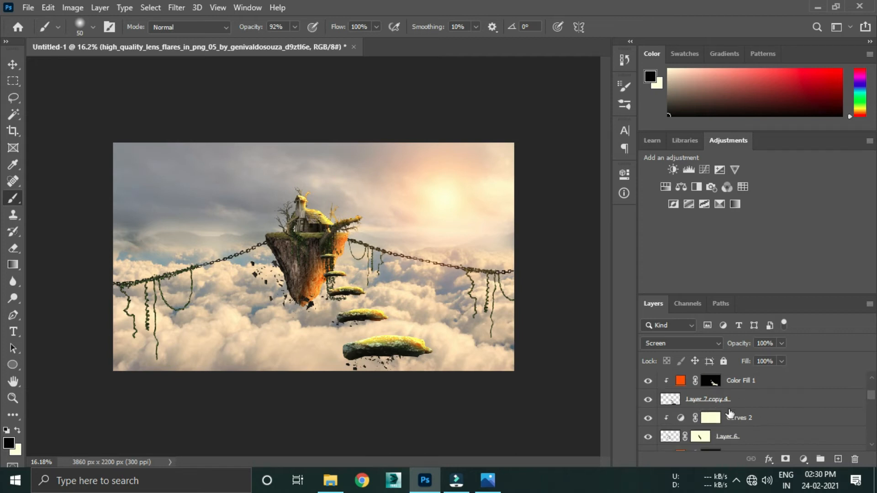
scroll(745, 413, "down", 3)
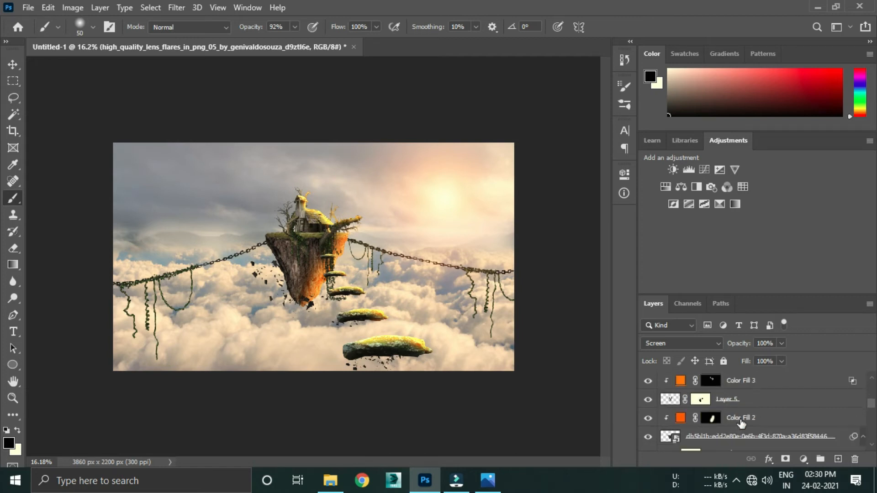
left_click(648, 403)
left_click(647, 404)
scroll(769, 418, "down", 2)
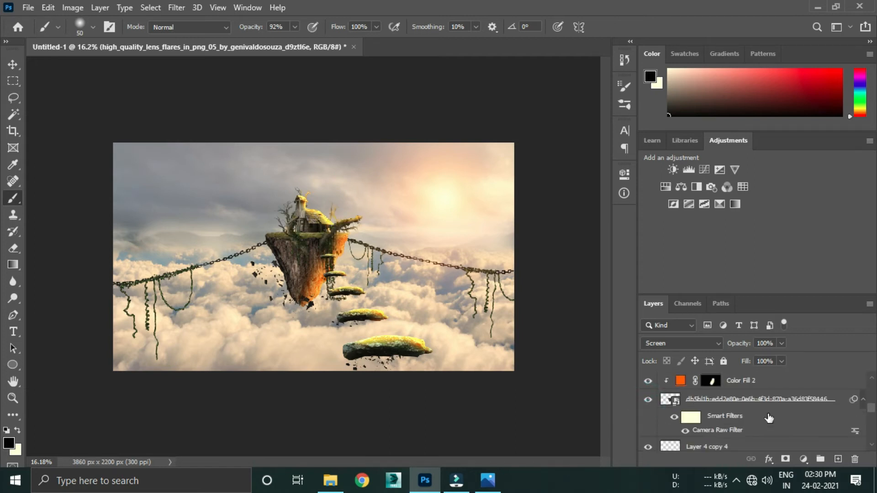
left_click(647, 400)
left_click(648, 400)
left_click(763, 411)
left_click(837, 459)
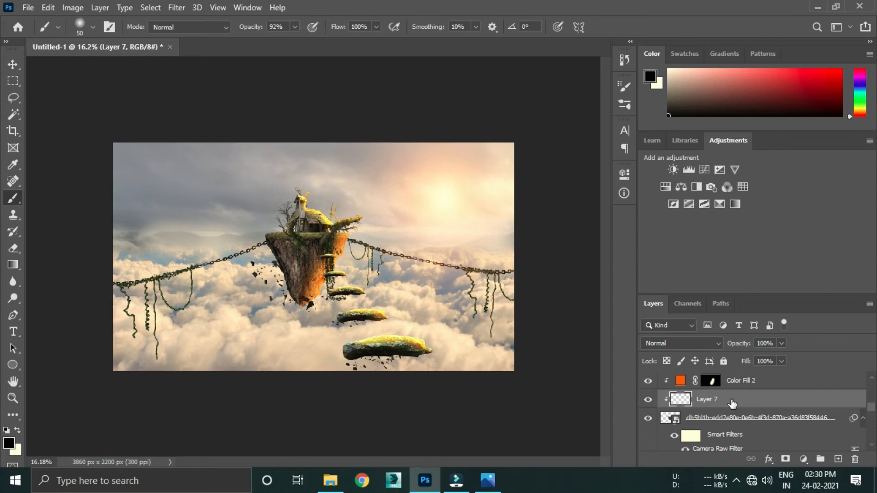
key("ctrl+z")
Add a new layer above Color Fill 2 and set the foreground color to the dark teal 073747.
left_click(754, 420)
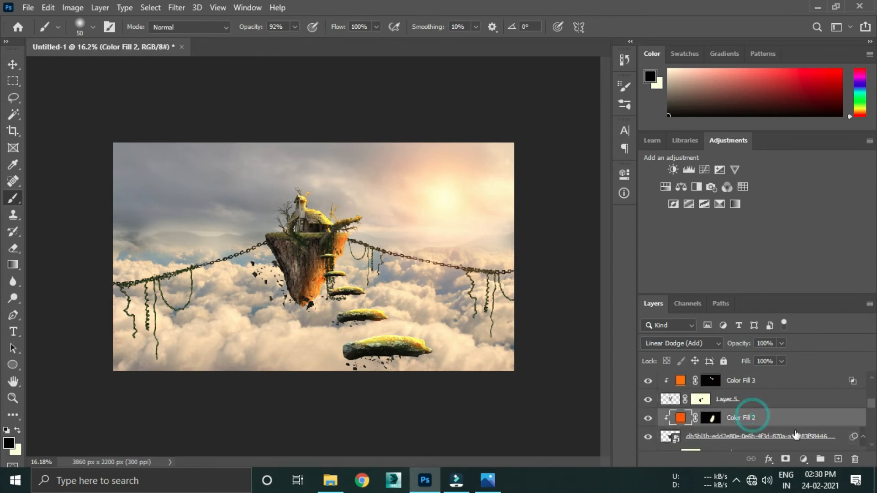
left_click(838, 459)
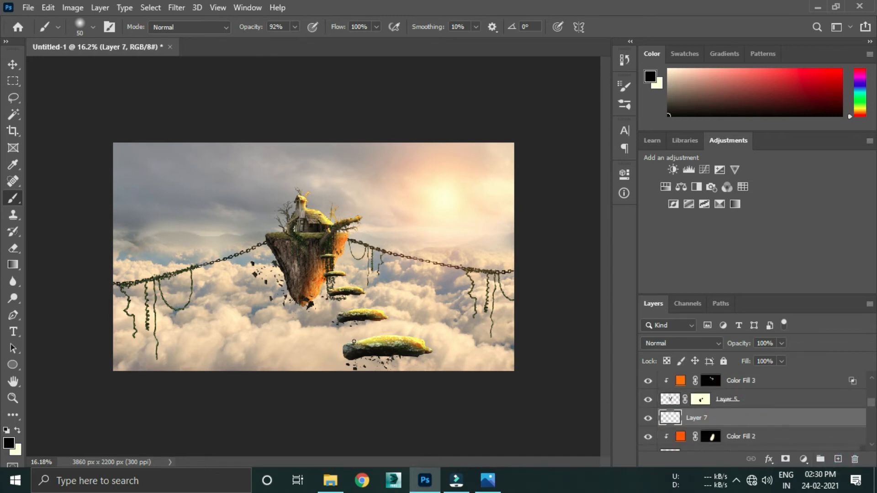
left_click(10, 444)
left_click(554, 217)
left_click_drag(594, 263, 593, 174)
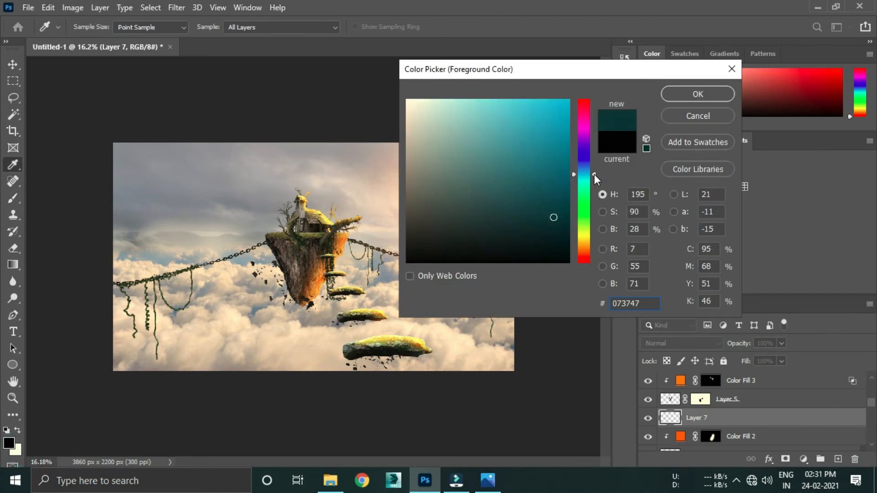
left_click(686, 95)
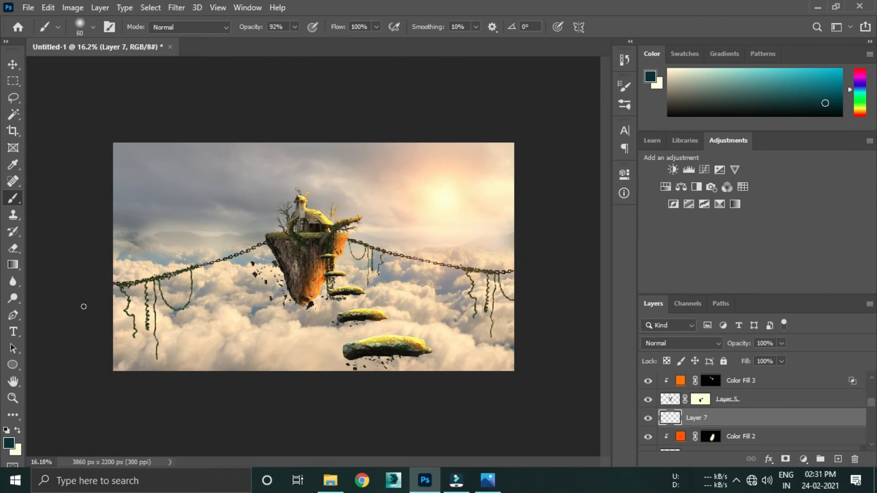
Set the brush size to 900 px and its opacity to 11%.
key("bracketright")
key("bracketright")
key("bracketright")
key("bracketright")
key("bracketright")
key("bracketright")
key("bracketright")
key("bracketright")
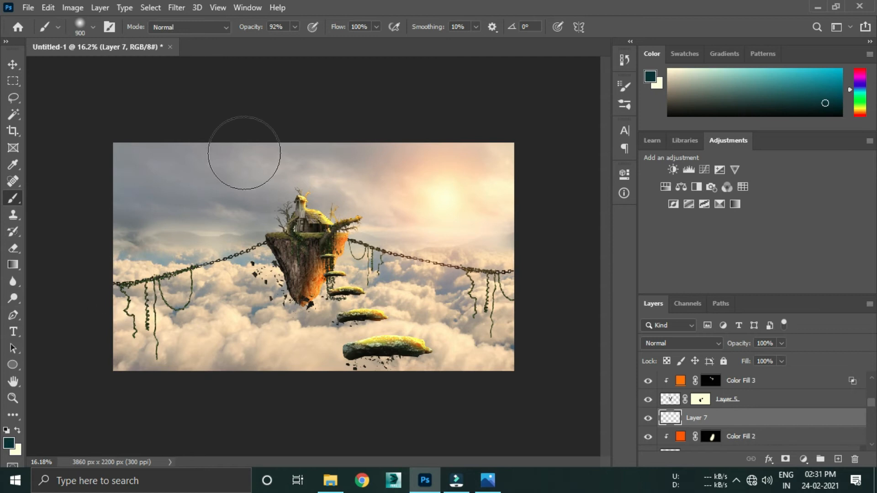
left_click(294, 27)
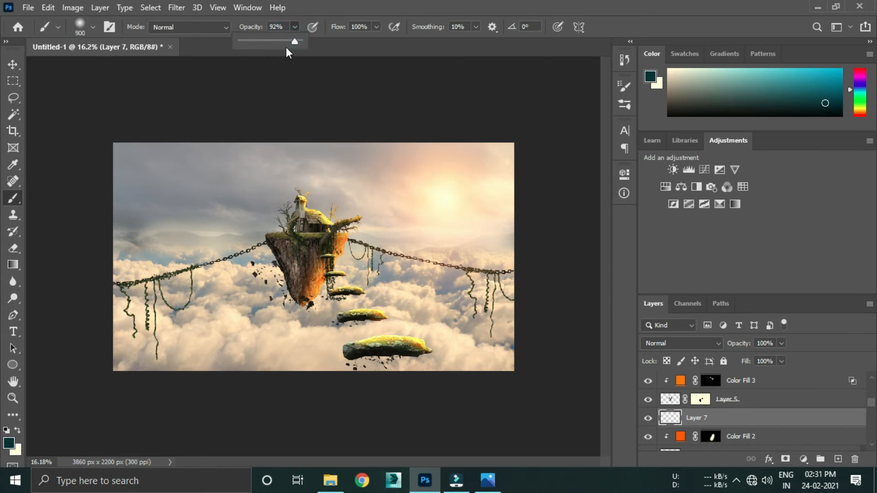
left_click_drag(281, 44, 247, 39)
Paint soft dark teal shading on Layer 7 over the sky and clouds on the side away from the sun.
mouse_move(120, 145)
left_mouse_down()
mouse_move(105, 212)
mouse_move(76, 264)
mouse_move(123, 339)
mouse_move(112, 405)
mouse_move(143, 372)
mouse_move(124, 417)
mouse_move(172, 172)
mouse_move(251, 153)
mouse_move(328, 158)
mouse_move(196, 278)
left_mouse_up()
left_click_drag(224, 240, 128, 415)
left_click_drag(233, 294, 143, 426)
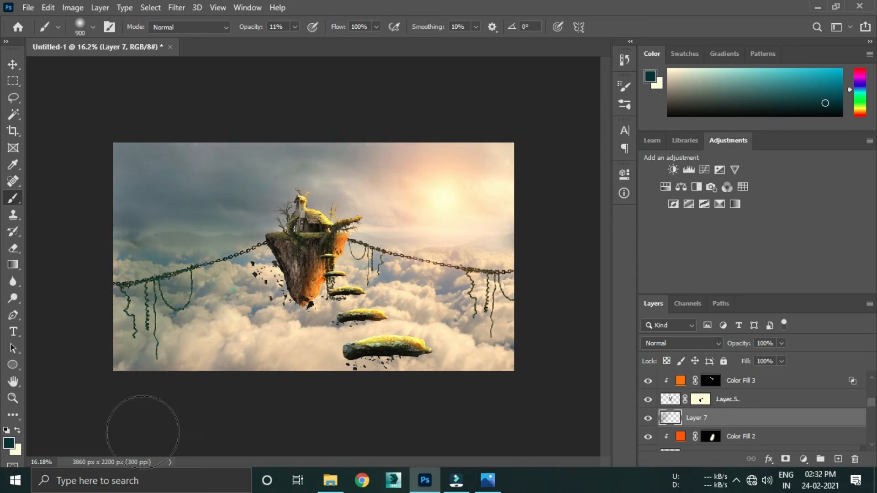
left_click_drag(203, 322, 151, 405)
mouse_move(175, 291)
left_mouse_down()
mouse_move(108, 411)
mouse_move(121, 382)
left_mouse_up()
mouse_move(135, 287)
left_mouse_down()
mouse_move(123, 406)
mouse_move(107, 264)
mouse_move(118, 203)
mouse_move(152, 228)
mouse_move(246, 264)
left_mouse_up()
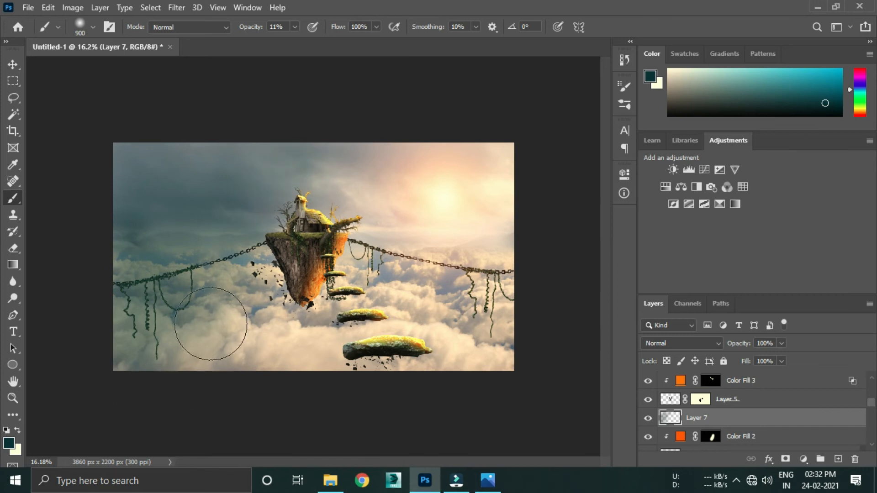
left_click_drag(236, 295, 143, 394)
mouse_move(270, 269)
left_mouse_down()
mouse_move(149, 441)
mouse_move(245, 302)
left_mouse_up()
left_click_drag(302, 211, 311, 108)
mouse_move(308, 164)
left_mouse_down()
mouse_move(189, 171)
mouse_move(38, 162)
left_mouse_up()
left_click_drag(124, 201, 16, 424)
left_click_drag(113, 270, 80, 404)
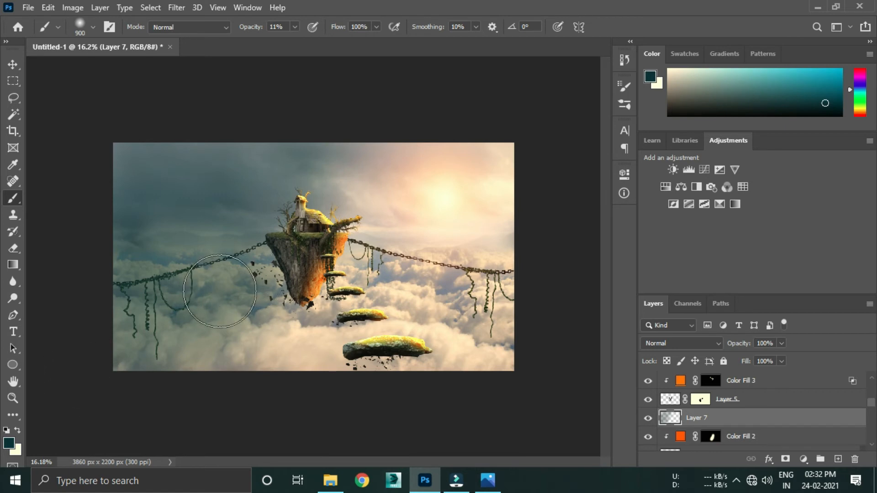
Finish the dark teal shading on Layer 7 and add a new layer above the lens flare layer.
left_click(211, 171)
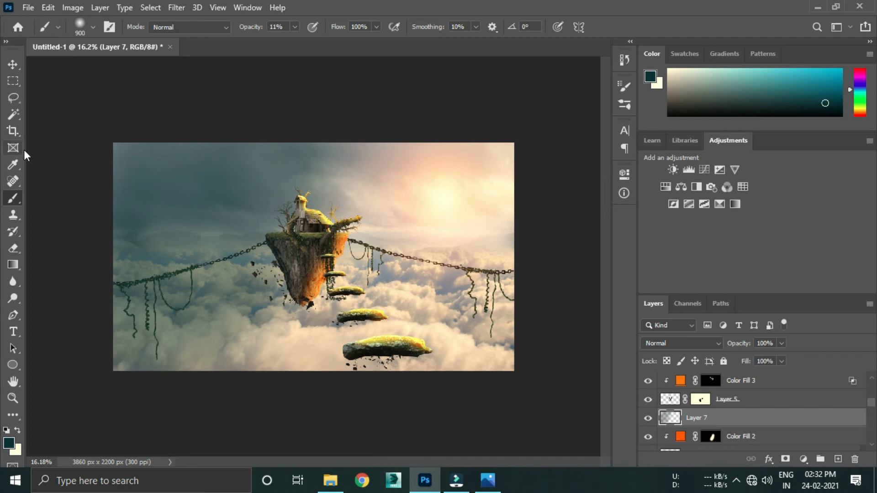
scroll(753, 402, "up", 5)
left_click(771, 380)
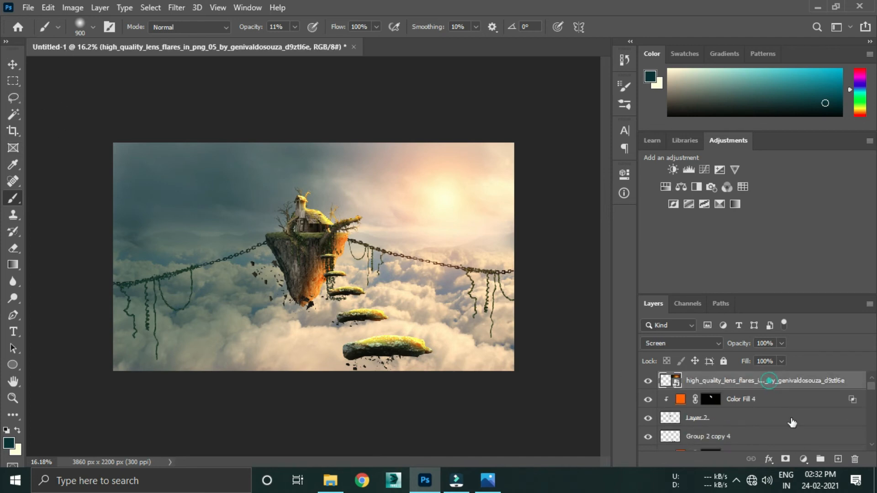
left_click(838, 459)
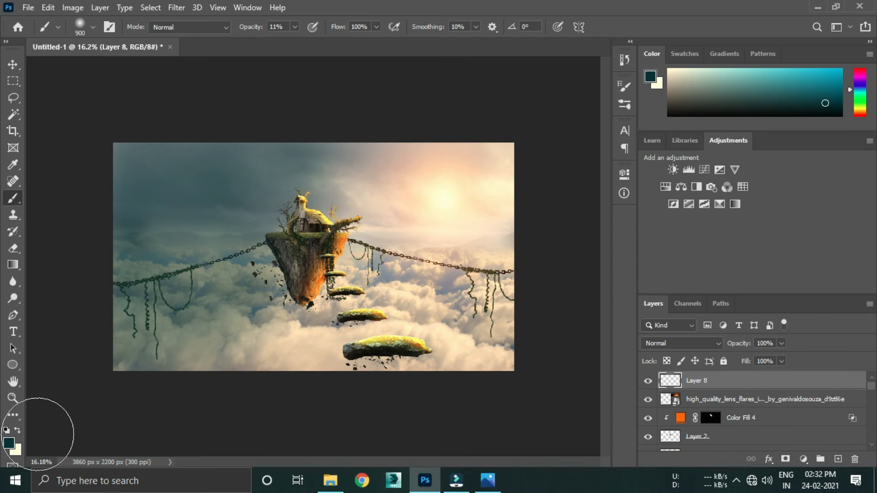
Paint soft white haze over the lower clouds on Layer 8 with an 1100 px brush.
left_click(18, 431)
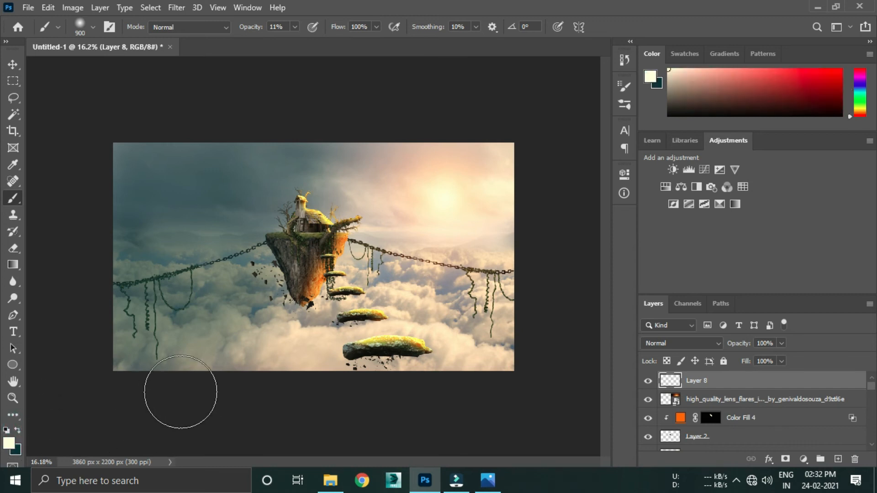
key("bracketright")
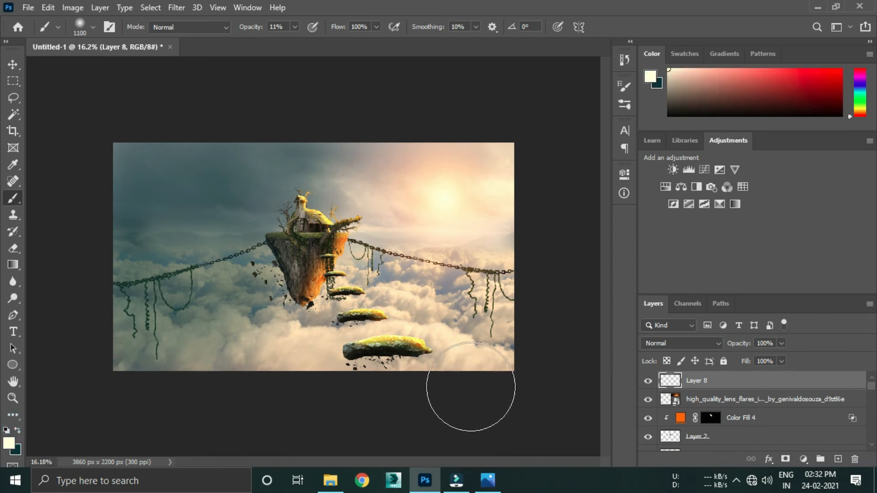
key("bracketright")
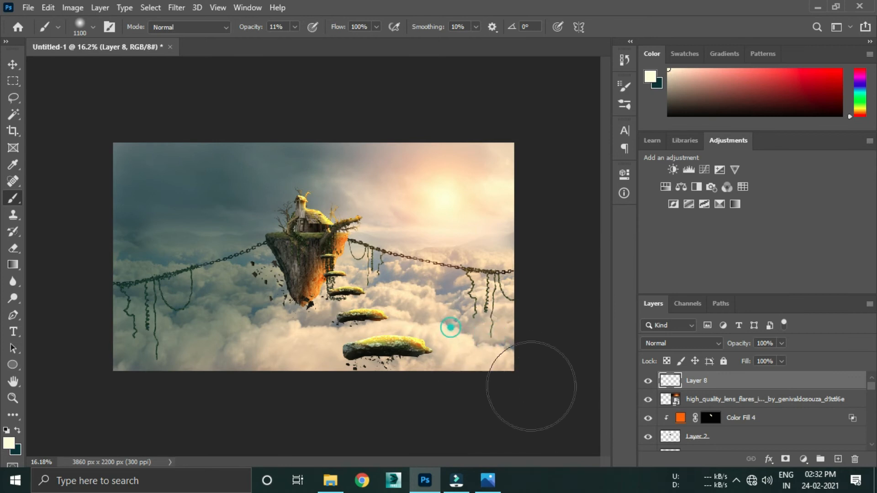
mouse_move(483, 377)
left_mouse_down()
mouse_move(397, 387)
mouse_move(384, 377)
mouse_move(360, 390)
mouse_move(343, 339)
mouse_move(275, 390)
mouse_move(270, 336)
mouse_move(205, 377)
left_mouse_up()
left_click_drag(270, 323, 138, 412)
mouse_move(256, 336)
left_mouse_down()
mouse_move(239, 370)
mouse_move(178, 400)
mouse_move(316, 285)
left_mouse_up()
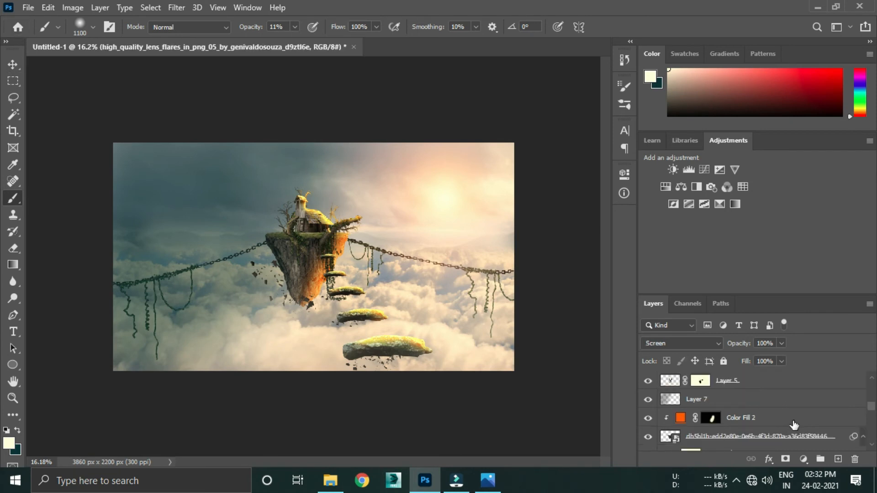
Add a new layer directly above Color Fill 2 and make black the foreground color.
left_click(792, 421)
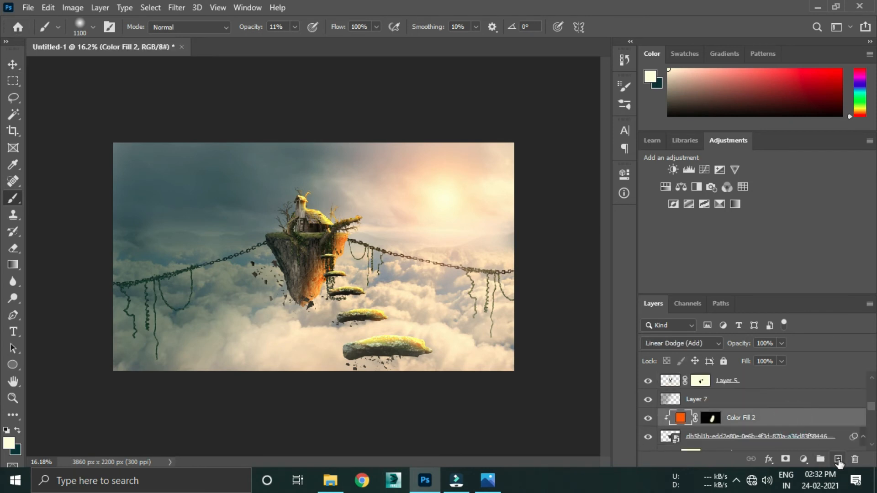
left_click(838, 459)
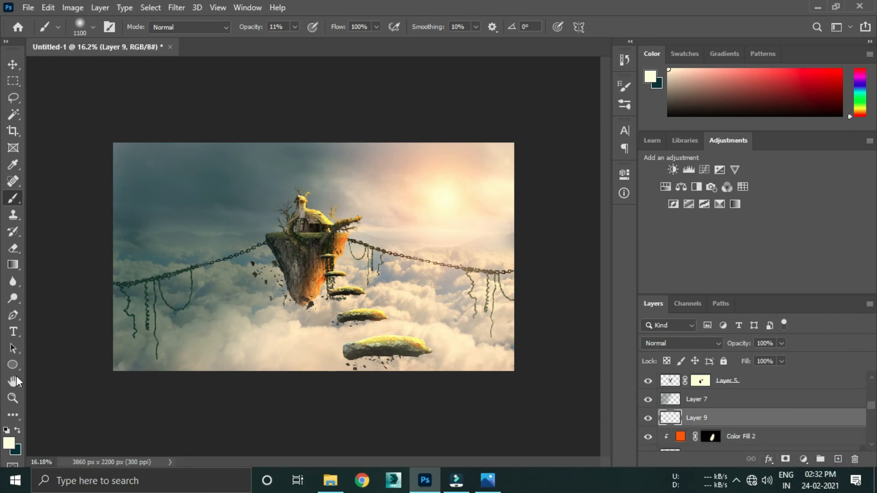
left_click(9, 444)
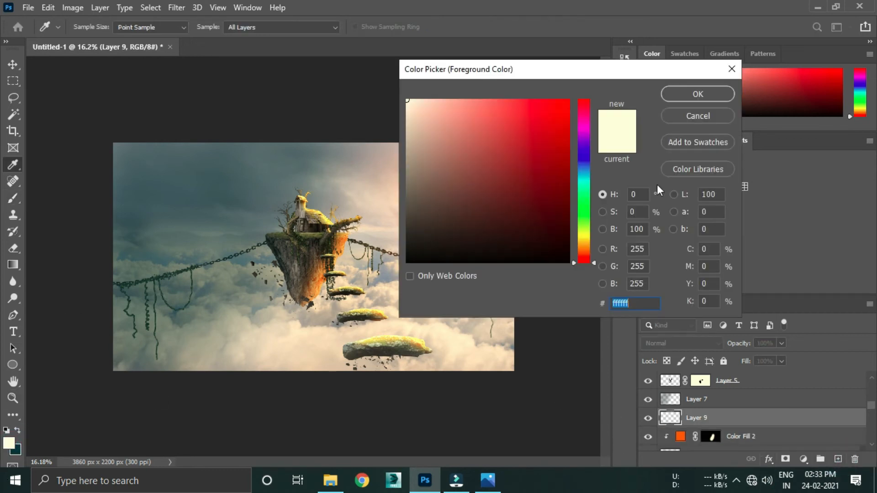
left_click(699, 116)
left_click(17, 431)
Reduce the brush to 200 px and paint soft black shading on the floating rock's side away from the sun.
key("bracketleft")
key("bracketleft")
key("bracketleft")
key("bracketleft")
key("bracketleft")
key("bracketleft")
key("bracketleft")
key("bracketleft")
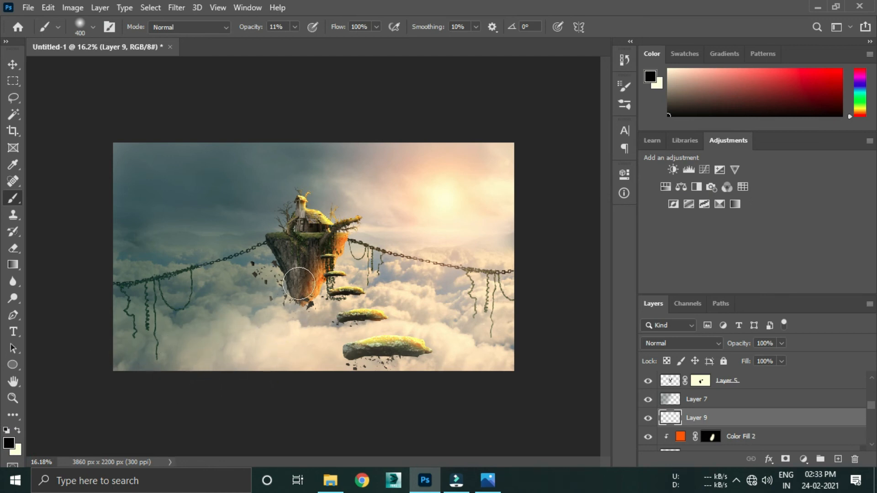
scroll(310, 285, "up", 5)
key("bracketleft")
key("bracketleft")
left_click_drag(276, 272, 288, 293)
scroll(303, 200, "down", 8)
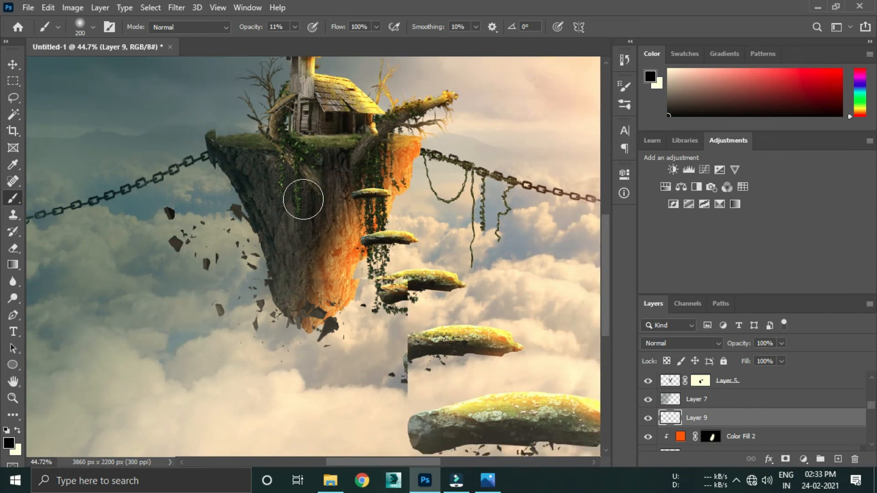
Stamp all visible layers into a new merged layer above Layer 8.
scroll(731, 374, "up", 3)
scroll(732, 374, "up", 5)
left_click(735, 385)
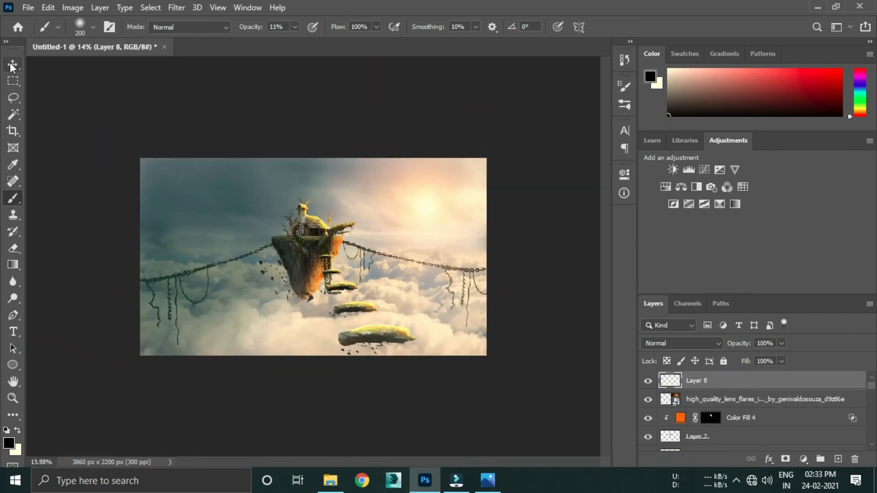
left_click(13, 66)
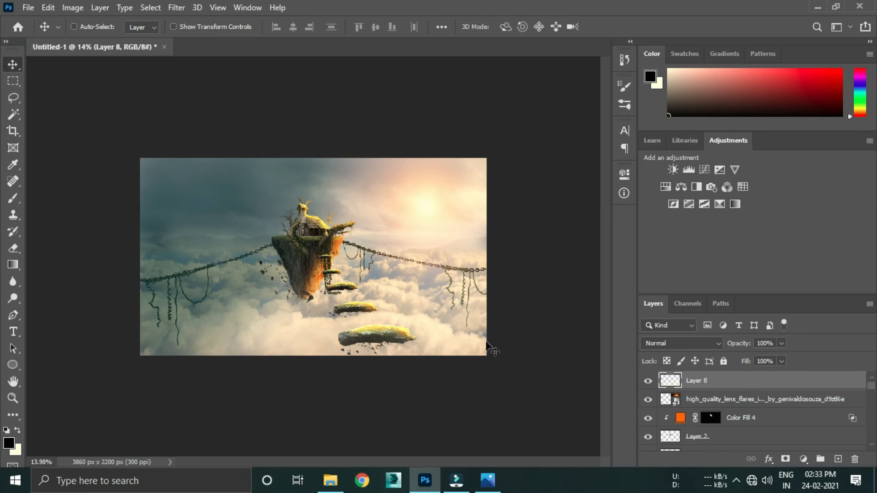
scroll(236, 293, "up", 5)
scroll(274, 304, "down", 4)
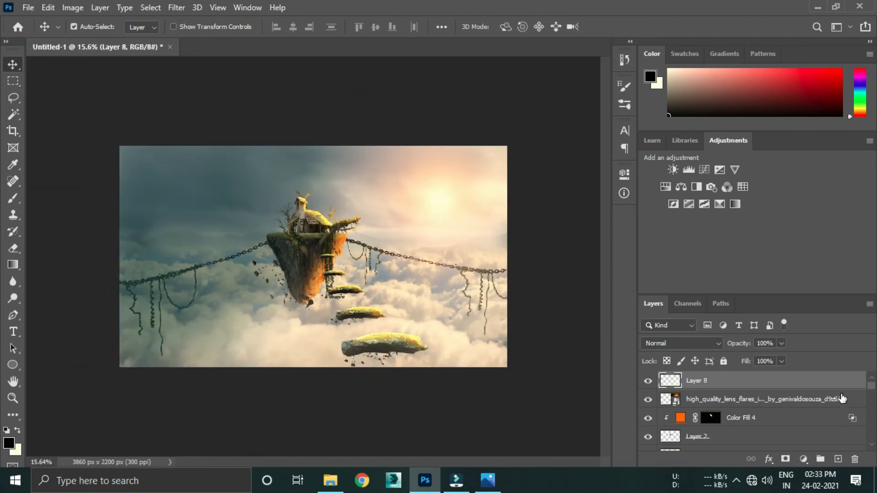
key("ctrl+shift+alt+e")
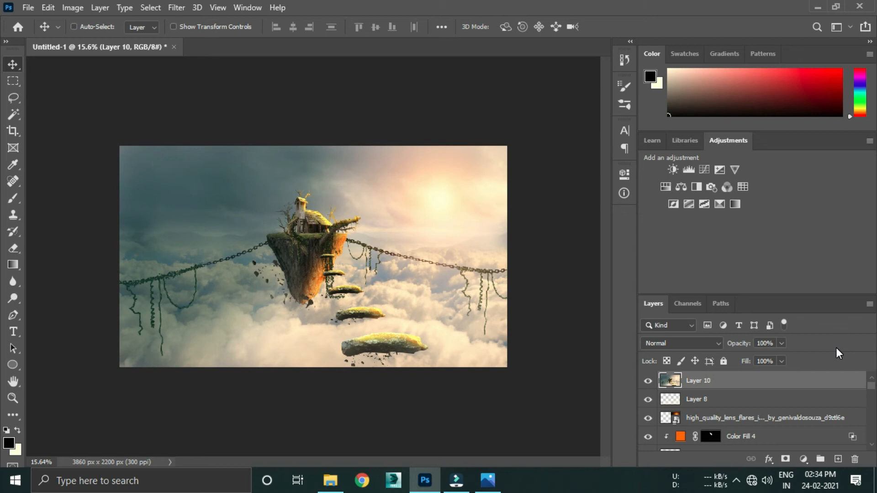
Open the Camera Raw Filter on the merged layer and set Exposure to -0.40.
left_click(159, 9)
mouse_move(178, 11)
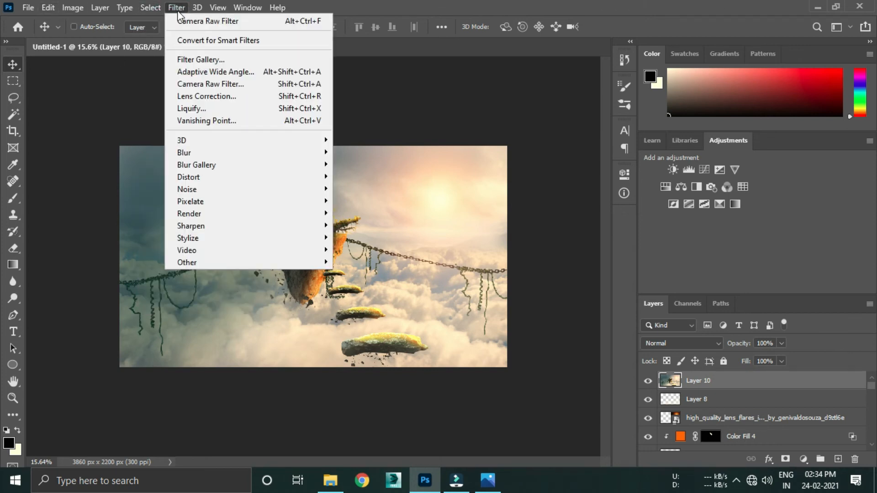
left_click(233, 85)
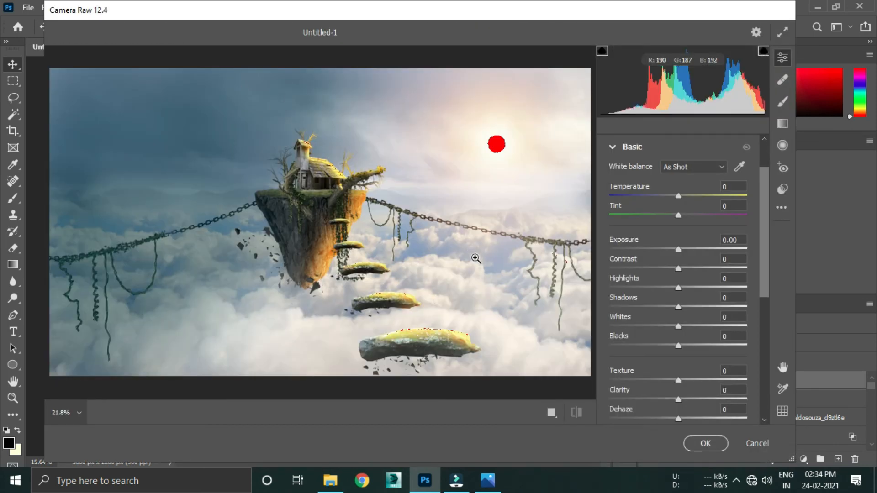
scroll(681, 226, "up", 1)
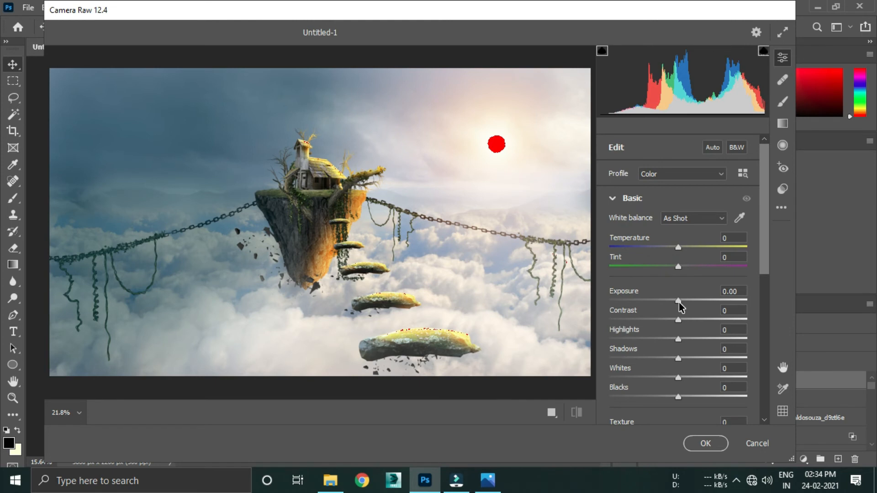
left_click_drag(679, 305, 672, 306)
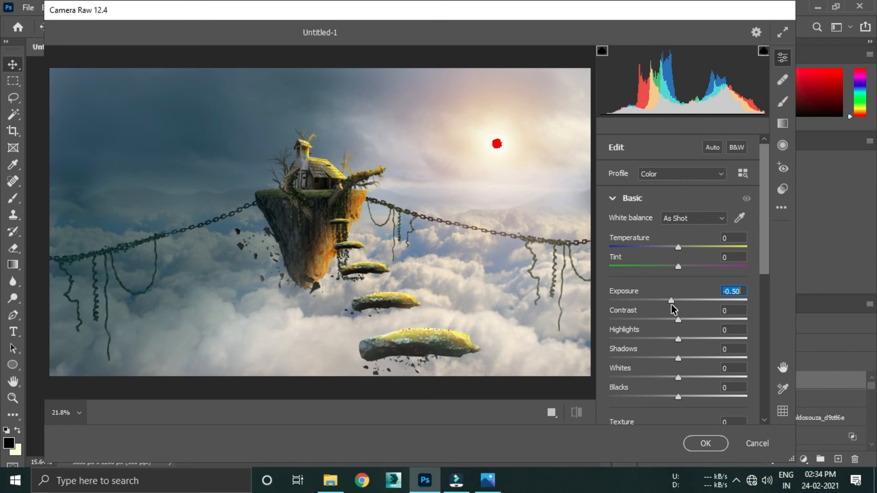
left_click_drag(673, 308, 674, 307)
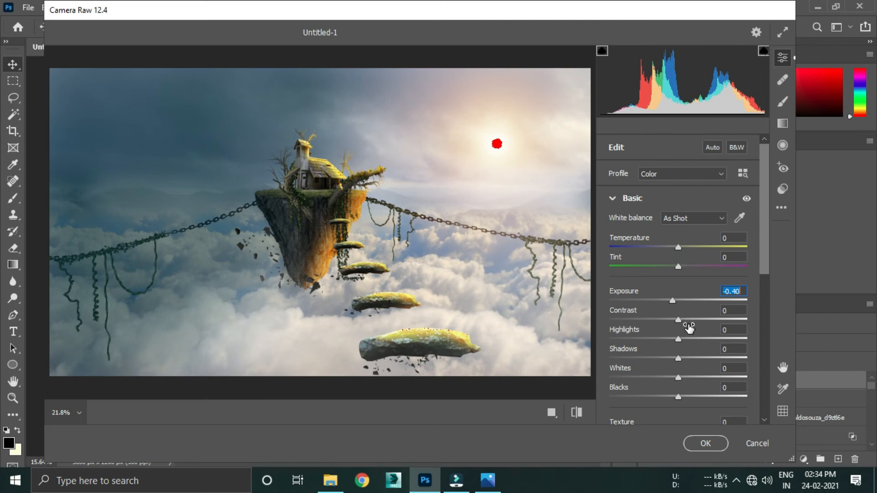
Set the Basic adjustments to Highlights +14, Shadows -21, Whites +9 and Blacks -21.
left_click_drag(679, 343, 665, 362)
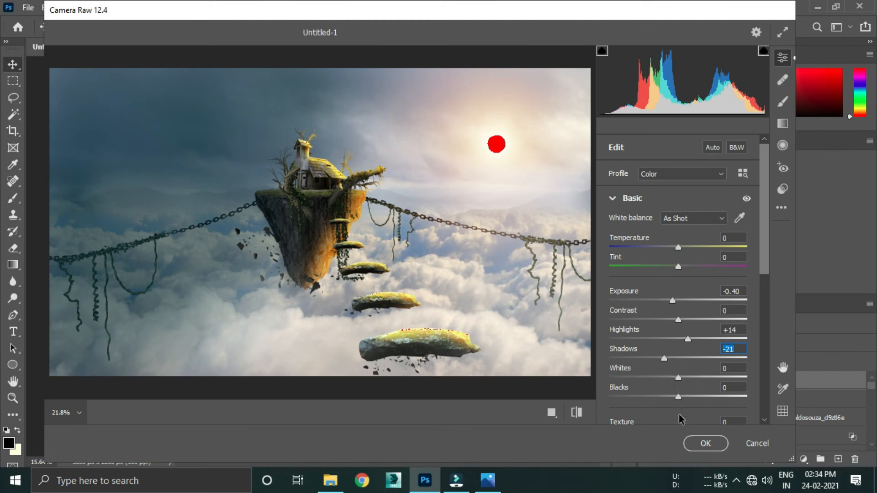
left_click_drag(681, 382, 687, 383)
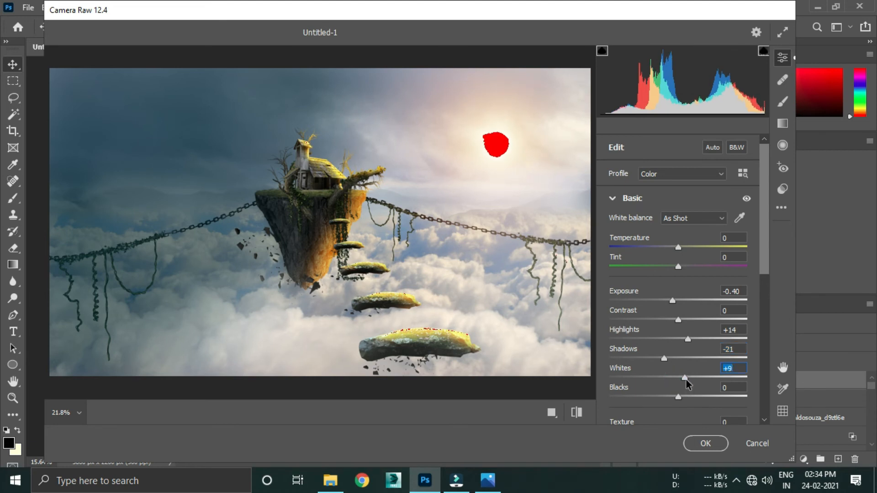
left_click_drag(679, 399, 664, 399)
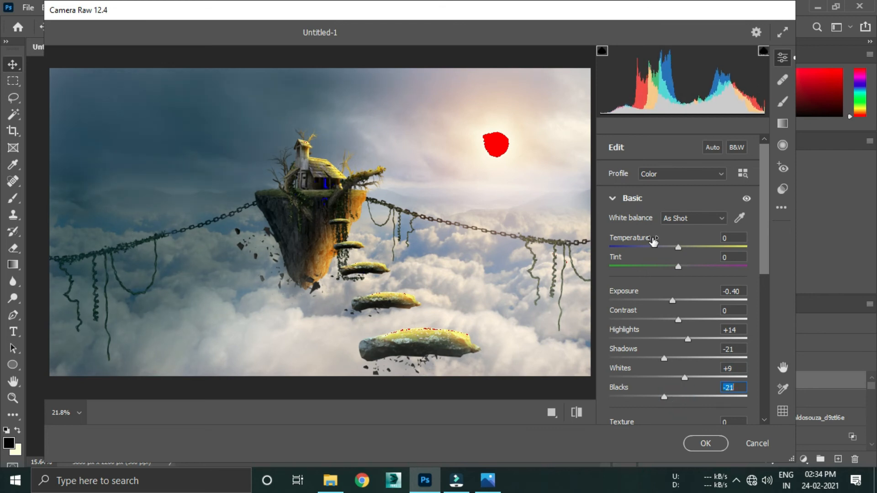
left_click(635, 200)
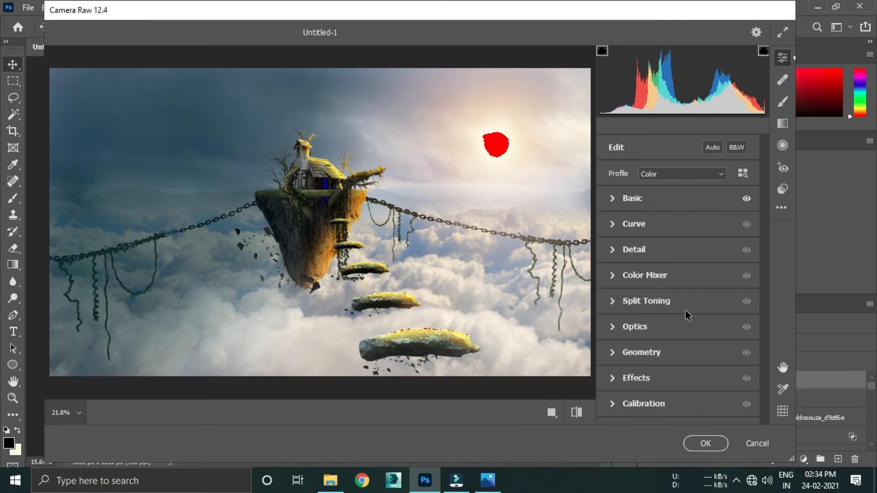
Raise the Color Mixer saturation of Oranges to +59, Yellows to +21 and Blues to +50.
left_click(638, 279)
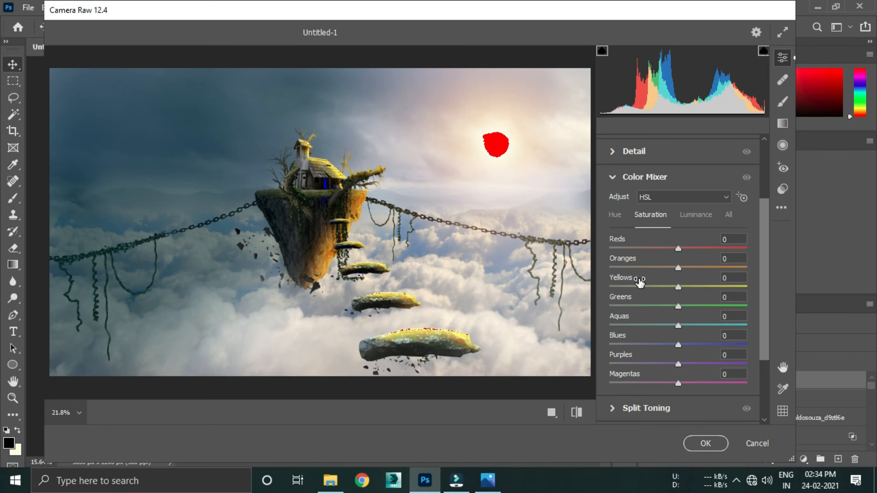
left_click_drag(678, 271, 688, 271)
left_click_drag(697, 270, 713, 270)
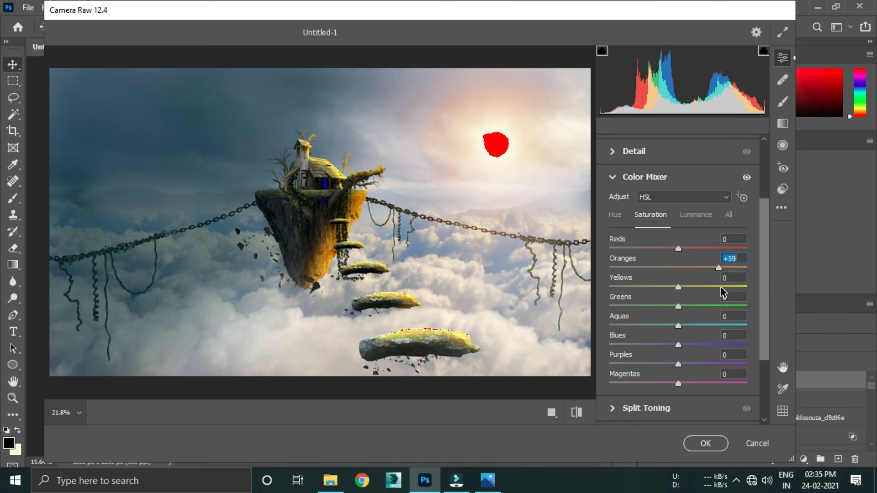
left_click_drag(679, 286, 692, 286)
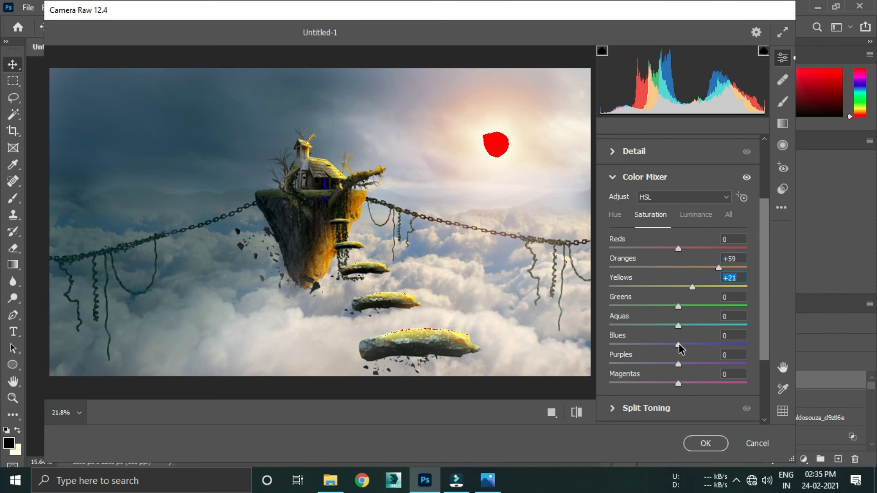
left_click_drag(679, 347, 715, 349)
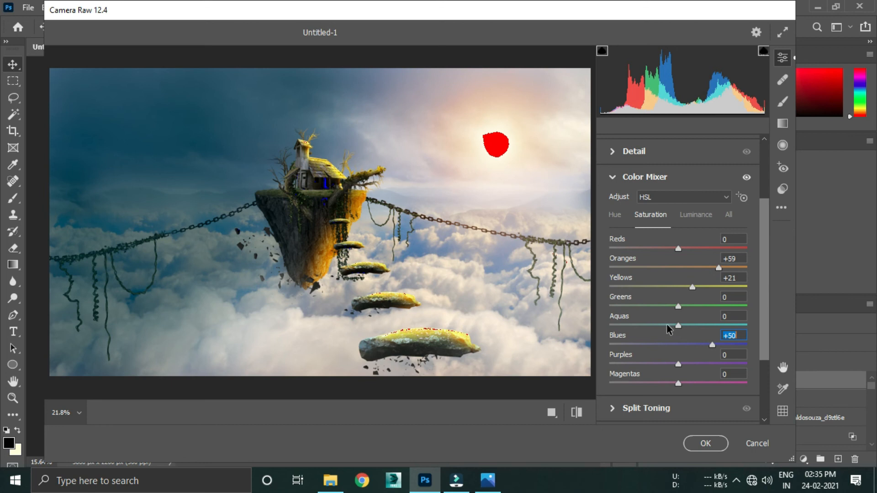
left_click(632, 179)
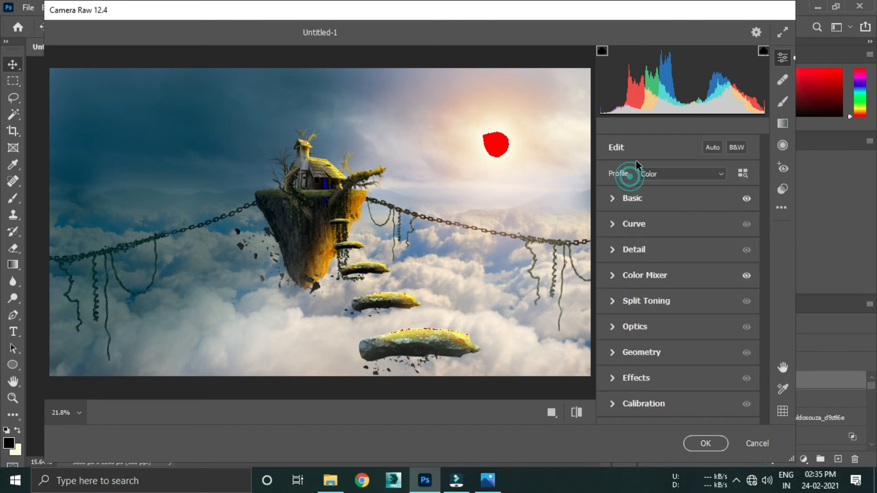
Shape the parametric curve with Highlights +23, Lights +13, Darks -13 and Shadows -16.
left_click(640, 228)
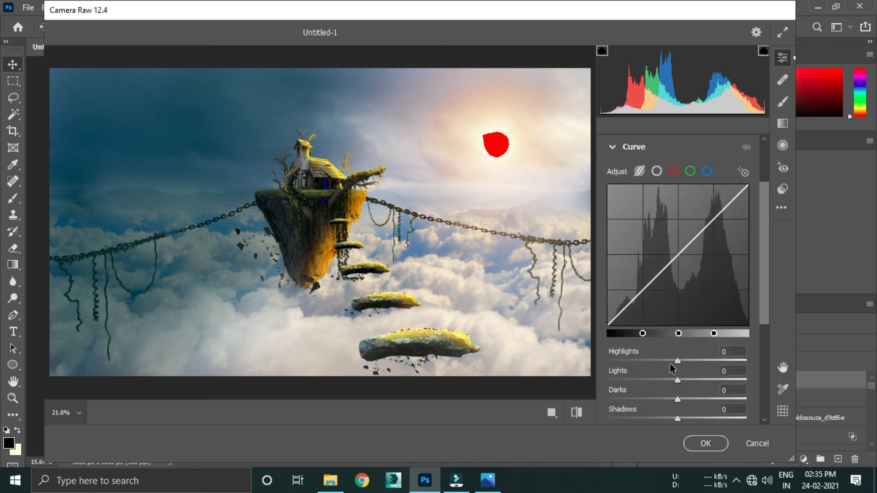
left_click_drag(677, 361, 667, 418)
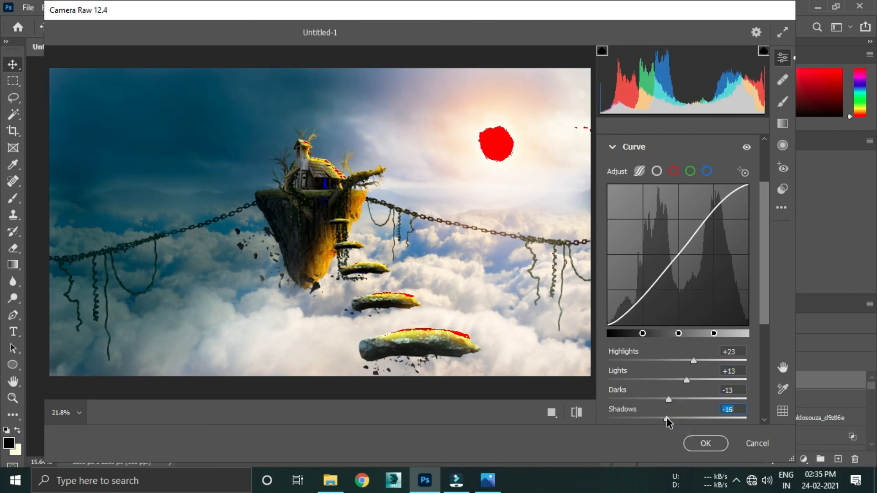
scroll(521, 328, "down", 1)
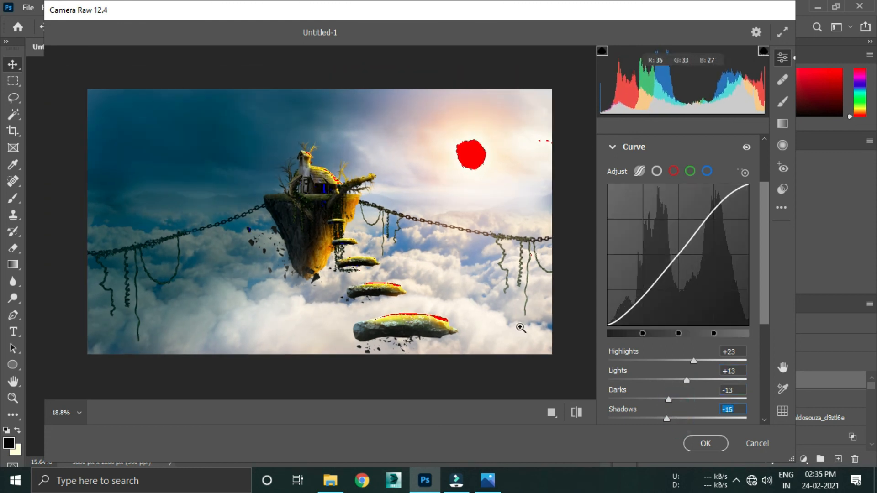
left_click(621, 150)
Lower the overall Saturation to -13 in the Basic adjustments and apply the Camera Raw Filter.
left_click(625, 201)
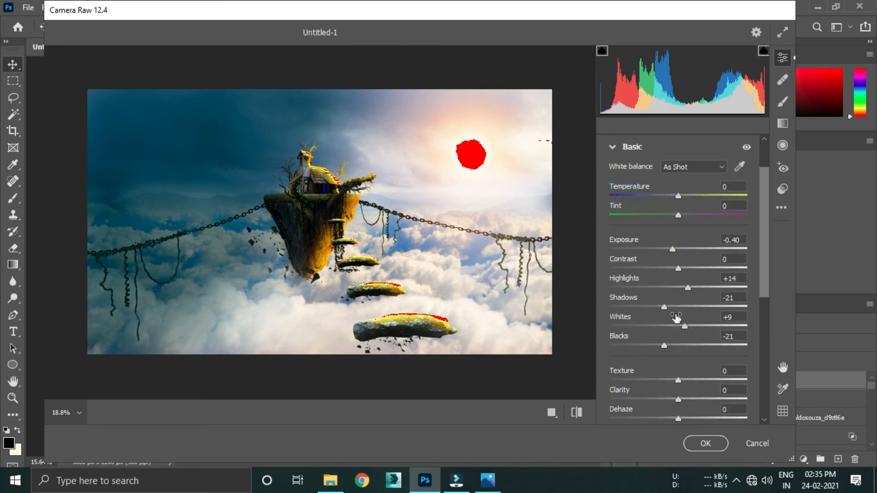
scroll(670, 347, "down", 5)
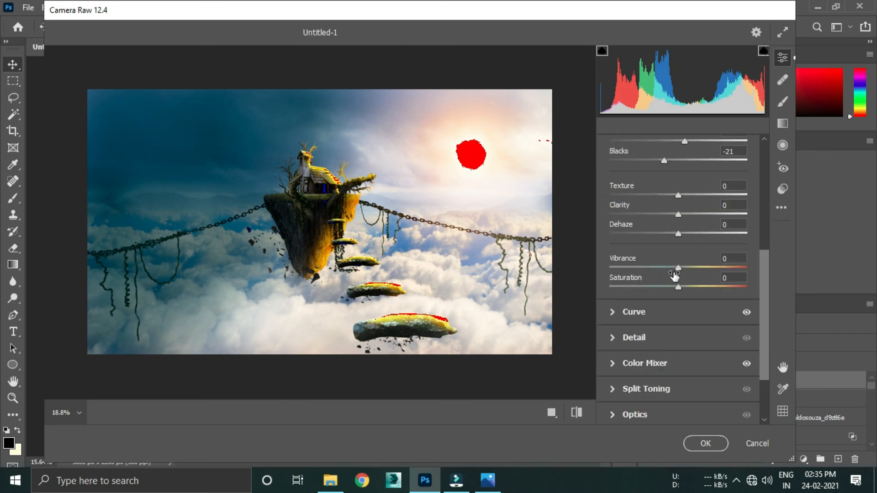
left_click_drag(678, 288, 669, 287)
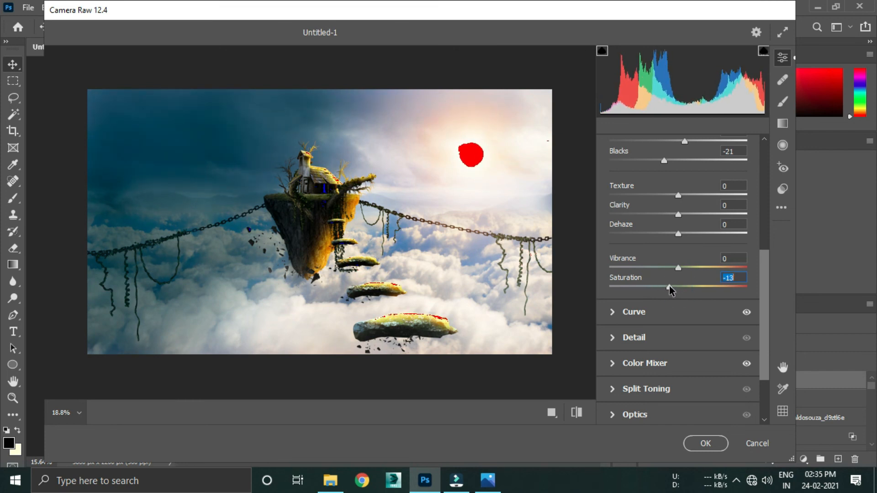
left_click(703, 444)
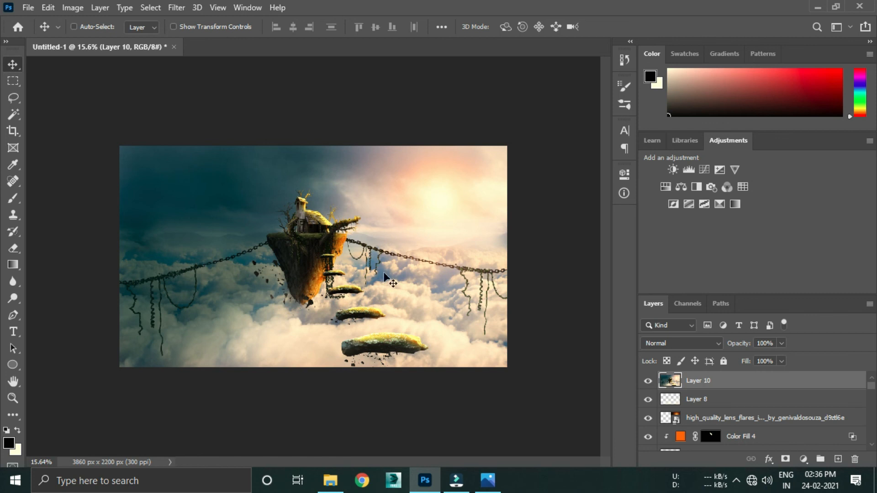
Add a new layer above the graded image and darken the picture's bottom edge with a soft 700 px black brush at 11% opacity.
scroll(387, 276, "up", 3)
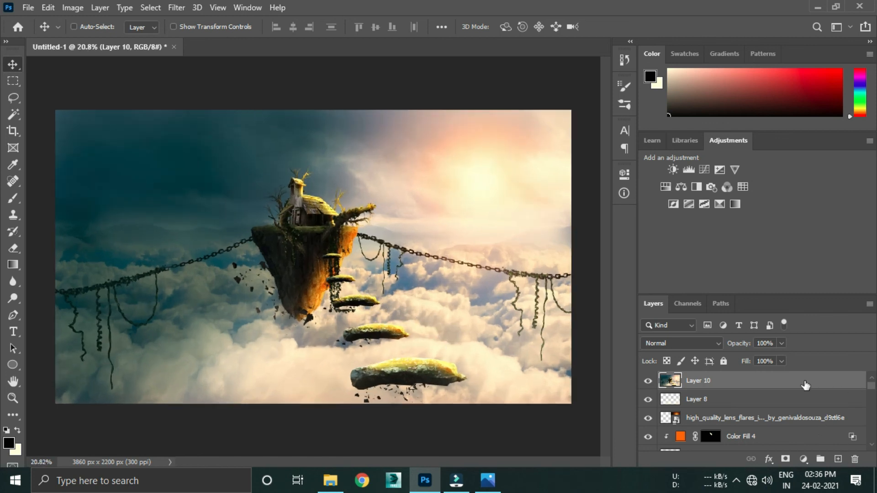
left_click(838, 458)
key("b")
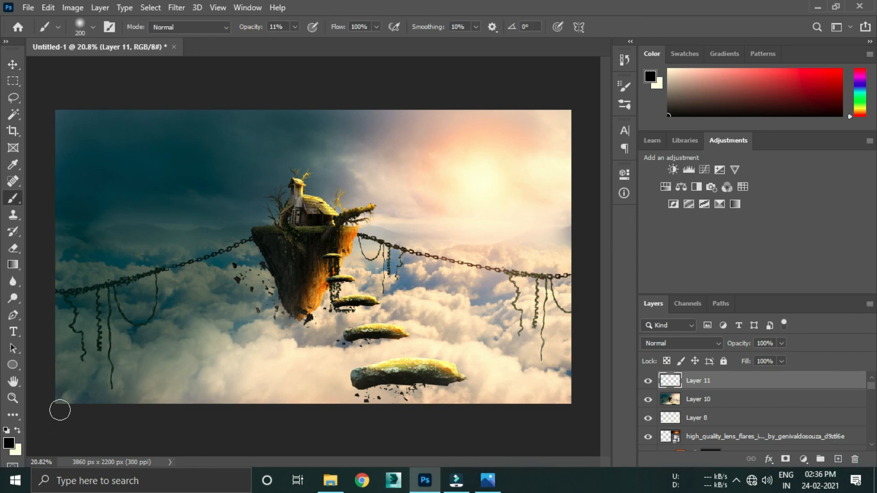
key("bracketright")
scroll(73, 409, "down", 2)
scroll(86, 398, "up", 1)
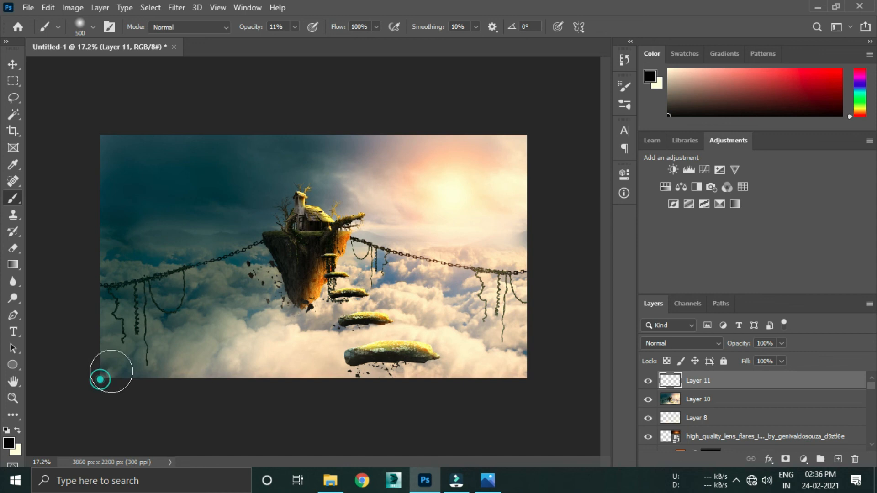
key("bracketright")
key("bracketright")
mouse_move(105, 362)
left_mouse_down()
mouse_move(128, 405)
mouse_move(153, 384)
mouse_move(264, 410)
left_mouse_up()
left_click_drag(200, 380, 311, 405)
left_click_drag(259, 380, 399, 419)
left_click_drag(310, 394, 523, 434)
left_click_drag(470, 394, 548, 431)
left_click_drag(520, 375, 547, 411)
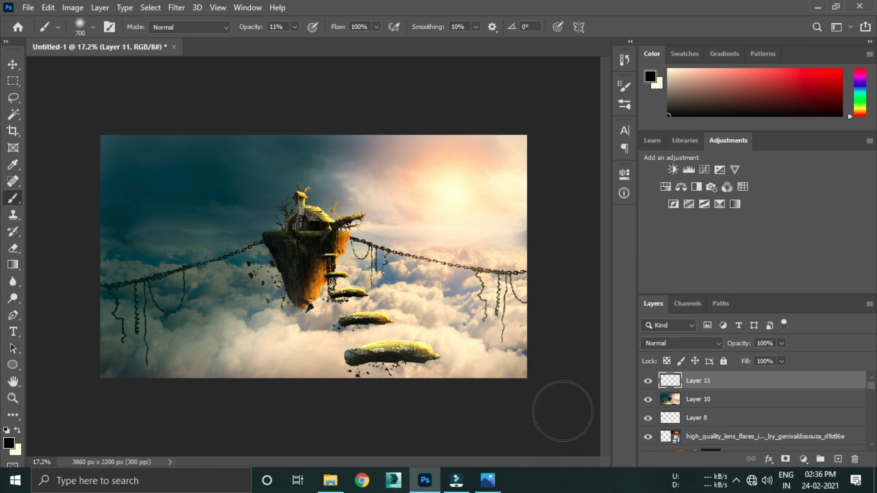
Deepen the vignette with more soft black strokes on the lower corners, the bottom edge and the upper-left corner of the picture.
left_click_drag(535, 362, 561, 426)
mouse_move(389, 392)
left_mouse_down()
mouse_move(329, 412)
mouse_move(282, 401)
mouse_move(259, 408)
left_mouse_up()
left_click_drag(133, 371, 75, 389)
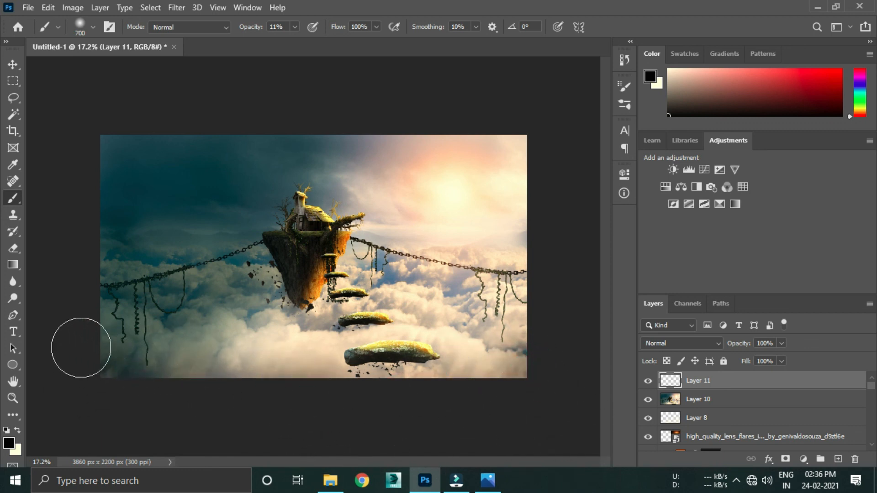
left_click(96, 121)
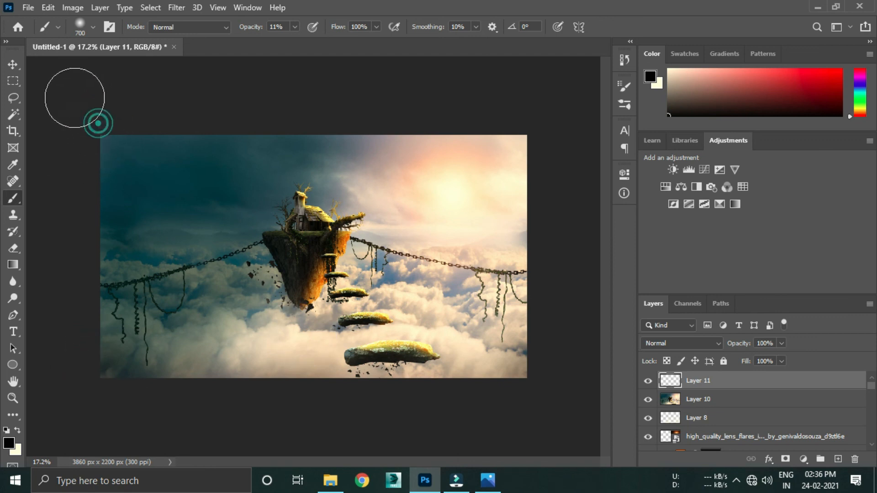
left_click(13, 65)
key("ctrl+0")
scroll(270, 310, "down", 1)
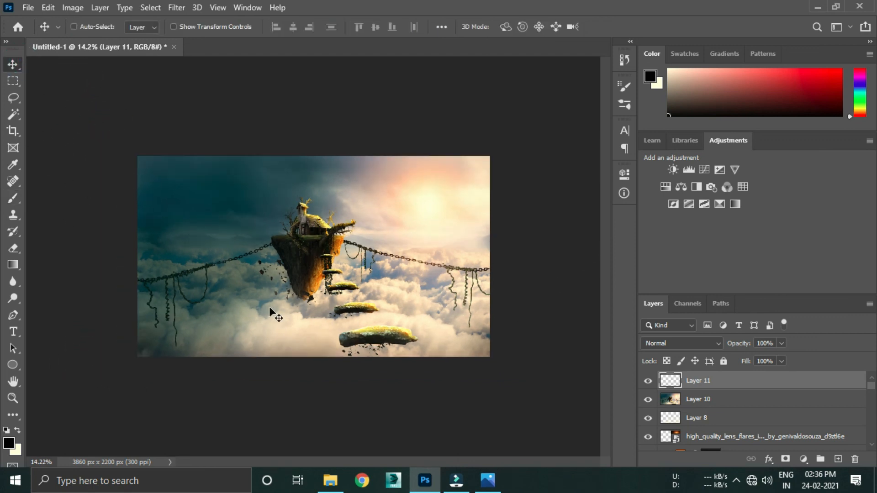